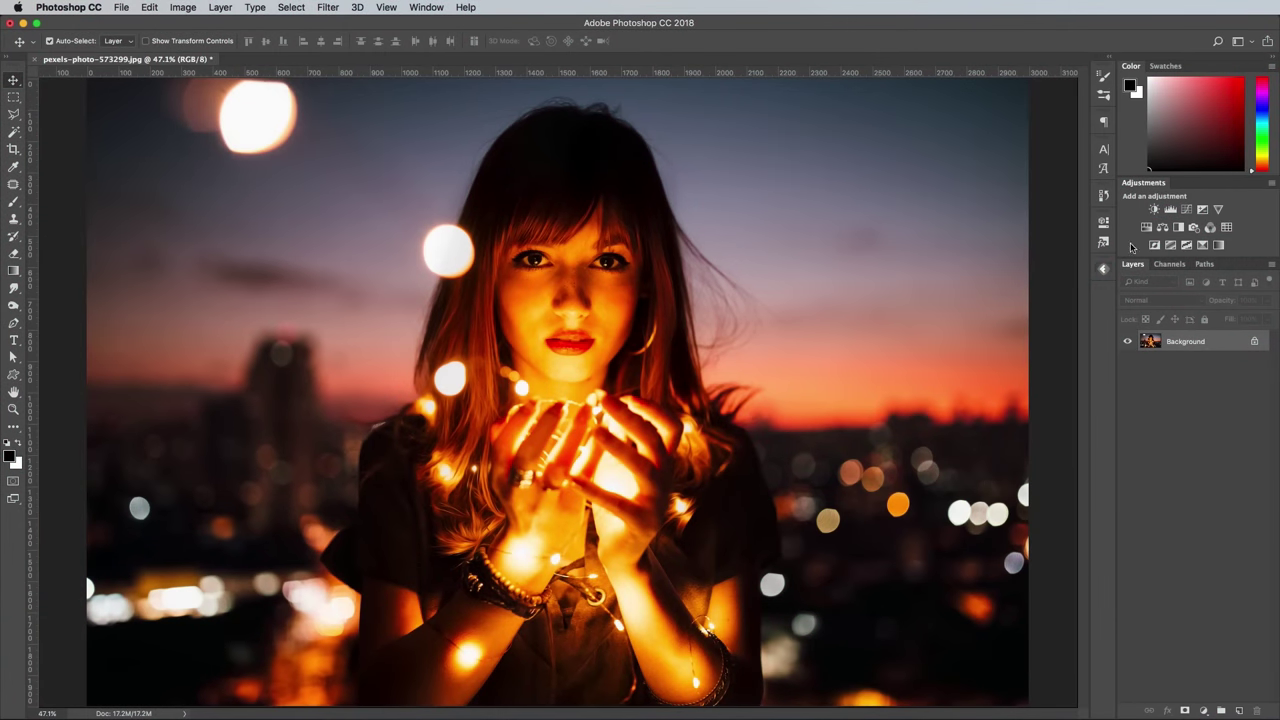
Add a Levels layer with output blacks at 36 and Blue black input at 21, then hide it.
{"action": "left_click", "coordinate": [1169, 210]}
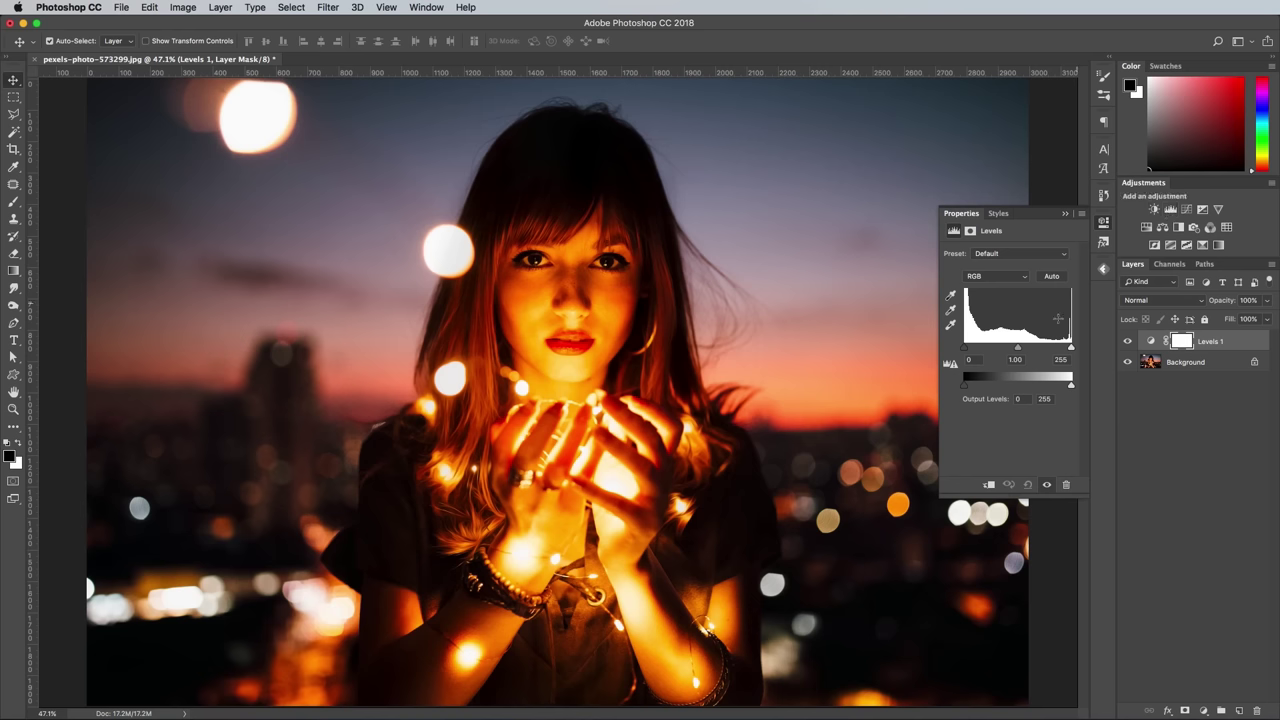
{"action": "left_click_drag", "start_coordinate": [966, 387], "coordinate": [972, 350]}
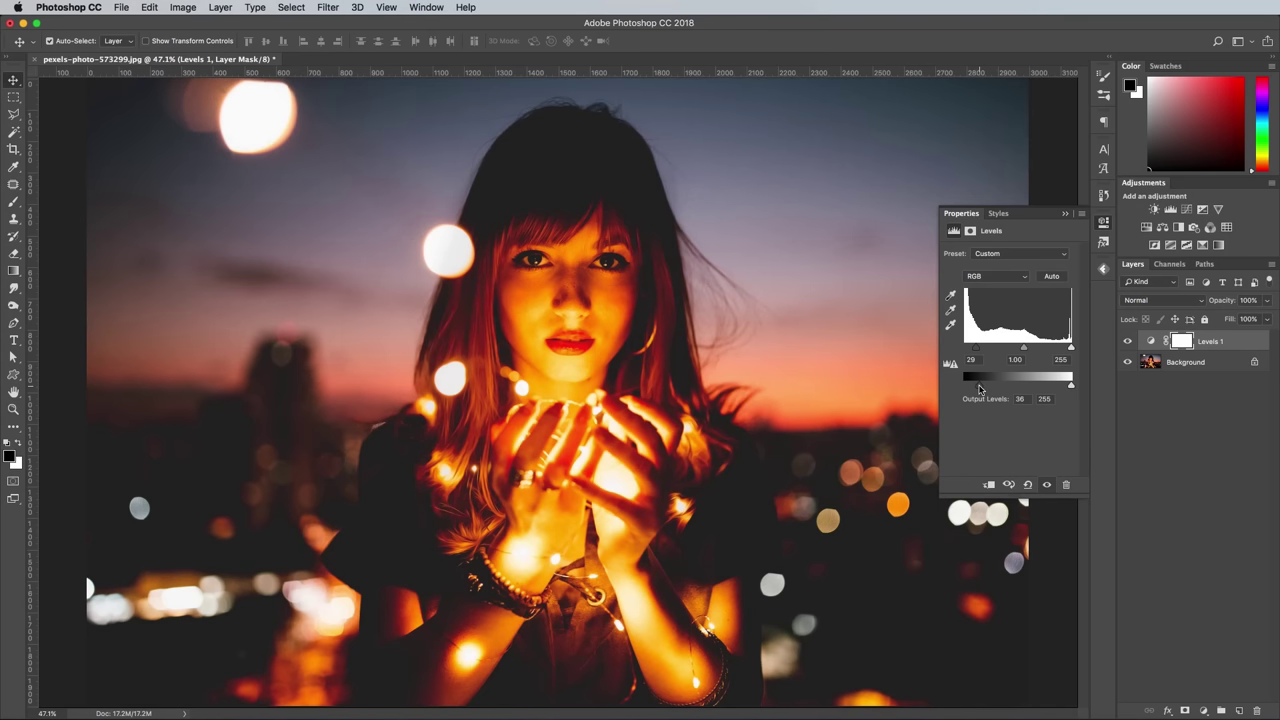
{"action": "left_click", "coordinate": [994, 282]}
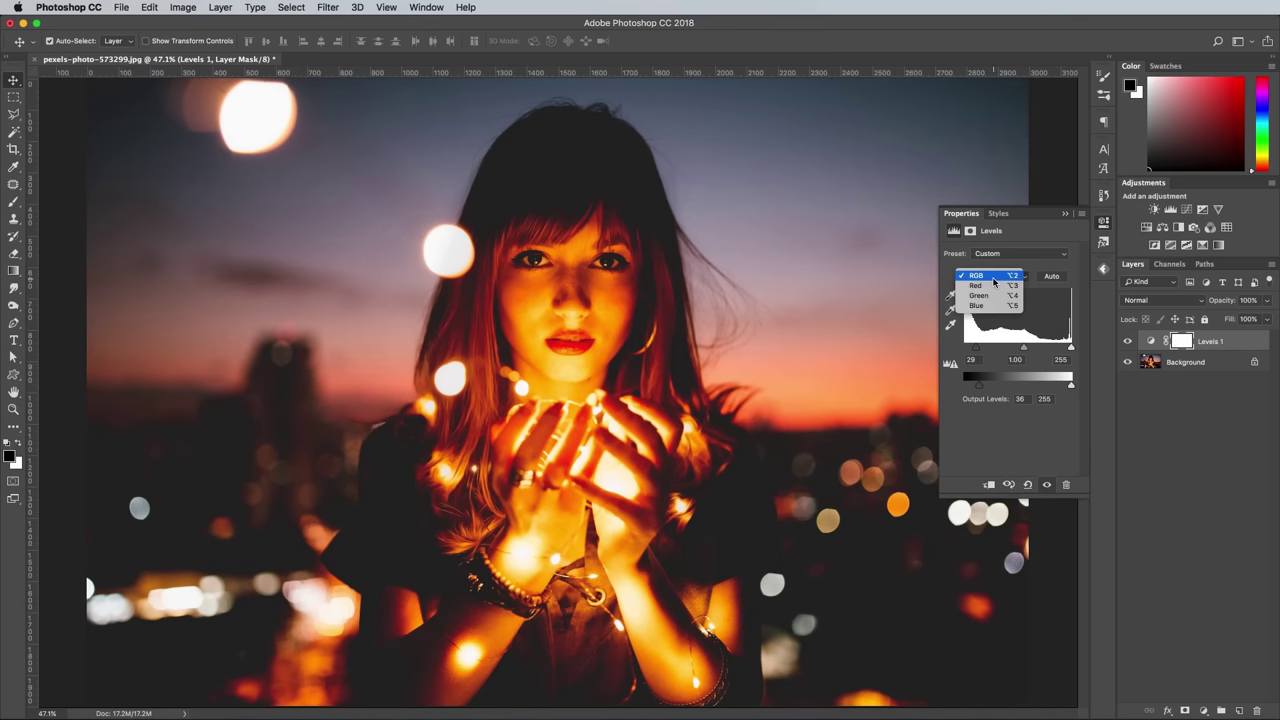
{"action": "left_click", "coordinate": [986, 304]}
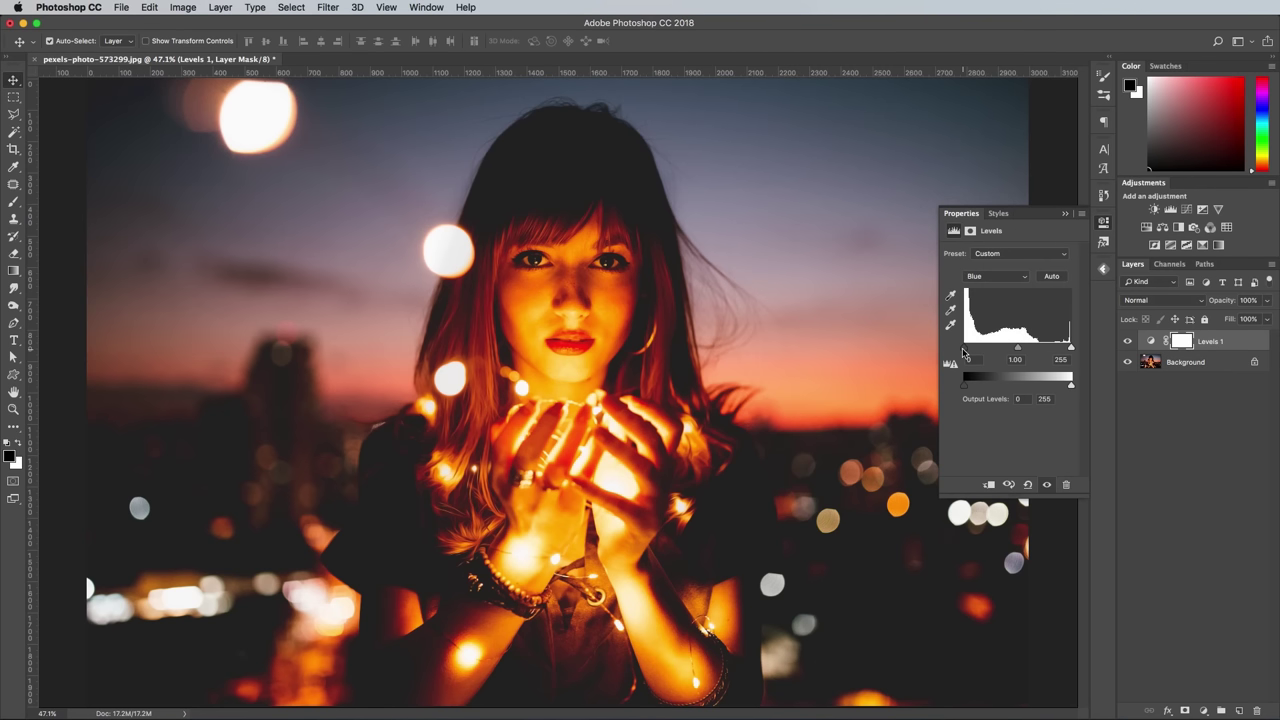
{"action": "mouse_move", "coordinate": [965, 349]}
{"action": "left_mouse_down"}
{"action": "mouse_move", "coordinate": [967, 387]}
{"action": "mouse_move", "coordinate": [980, 390]}
{"action": "mouse_move", "coordinate": [967, 349]}
{"action": "left_mouse_up"}
{"action": "left_click_drag", "start_coordinate": [959, 348], "coordinate": [972, 348]}
{"action": "left_click", "coordinate": [1102, 224]}
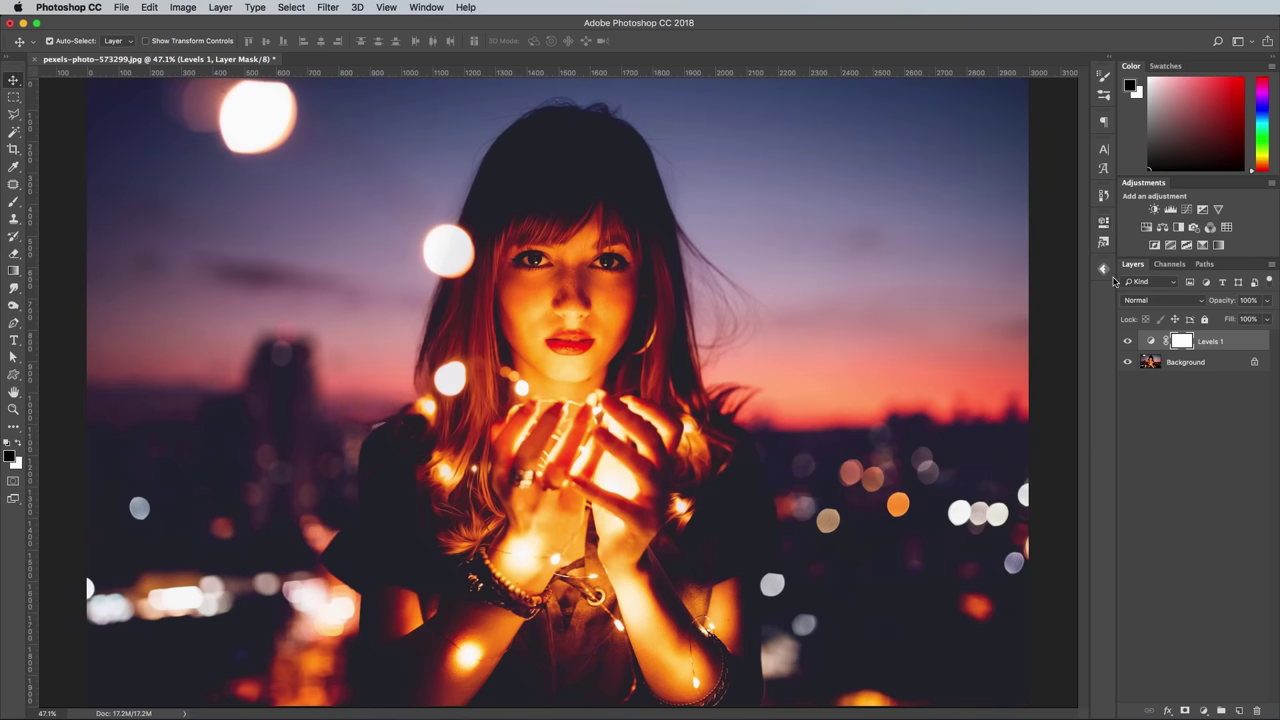
{"action": "left_click", "coordinate": [1127, 342]}
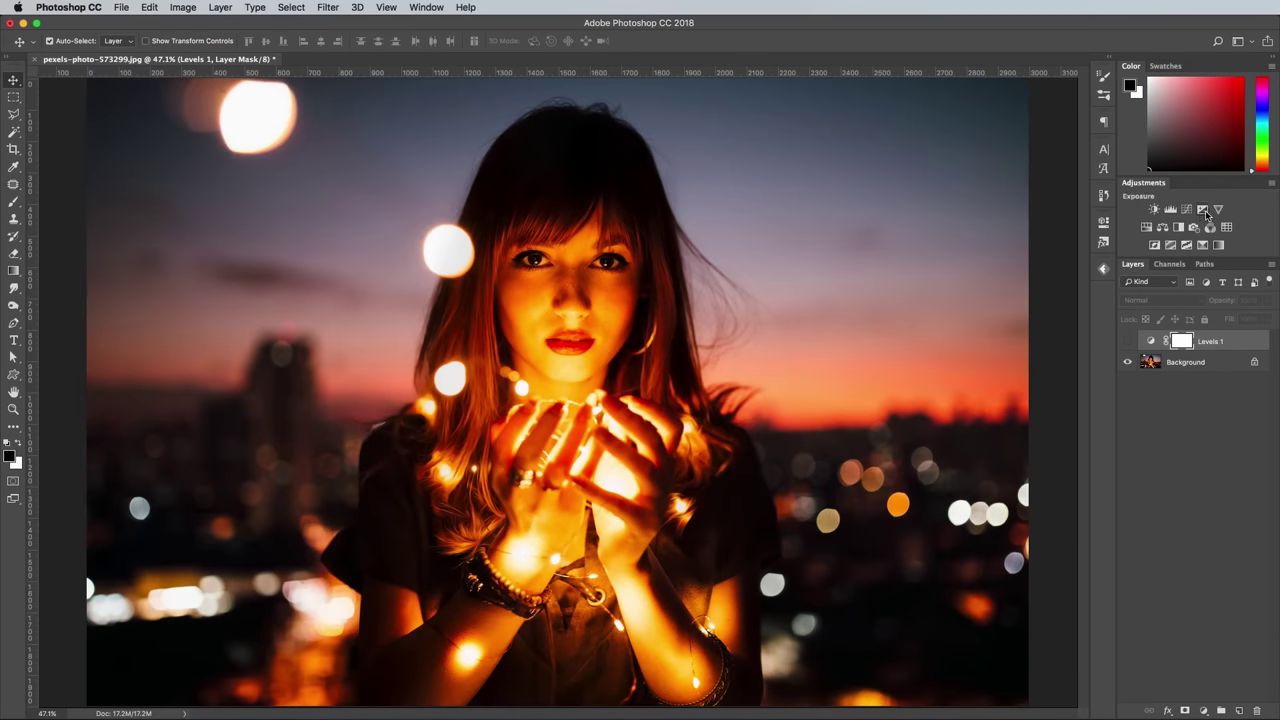
Add an Exposure layer with Offset +0.0587 and Gamma Correction 0.70.
{"action": "left_click", "coordinate": [1203, 211]}
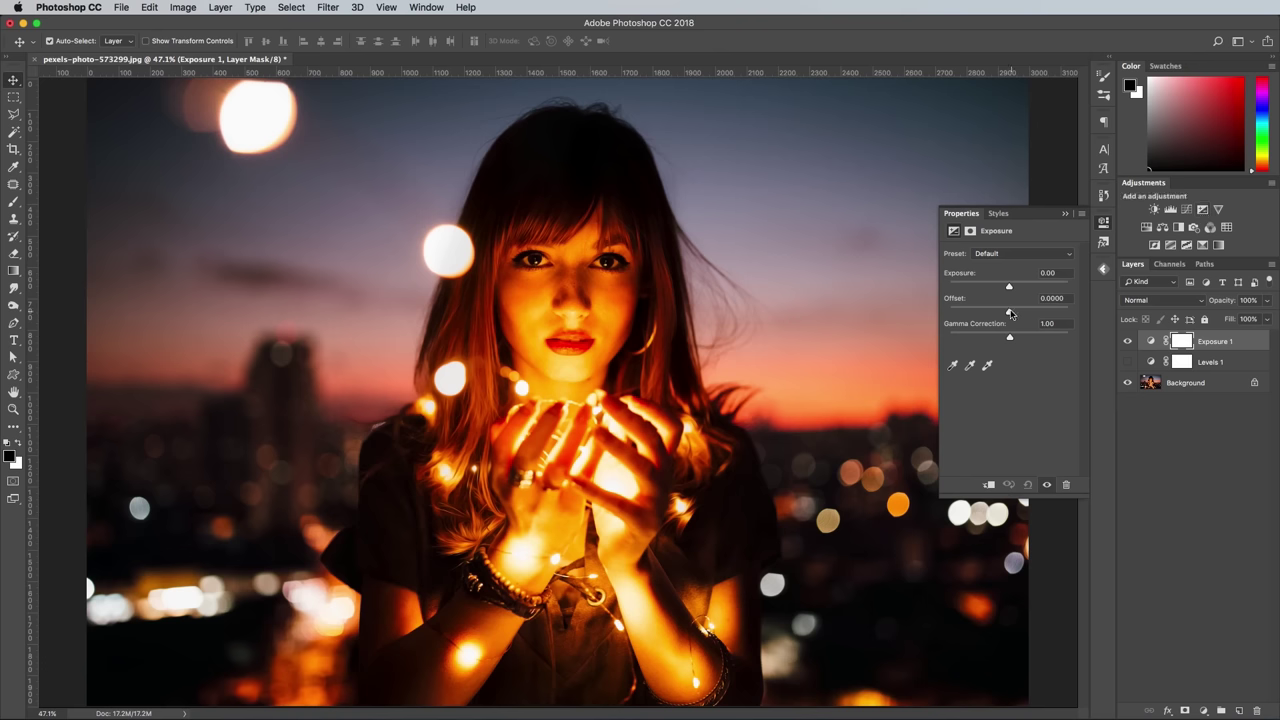
{"action": "left_click_drag", "start_coordinate": [1010, 314], "coordinate": [1016, 314]}
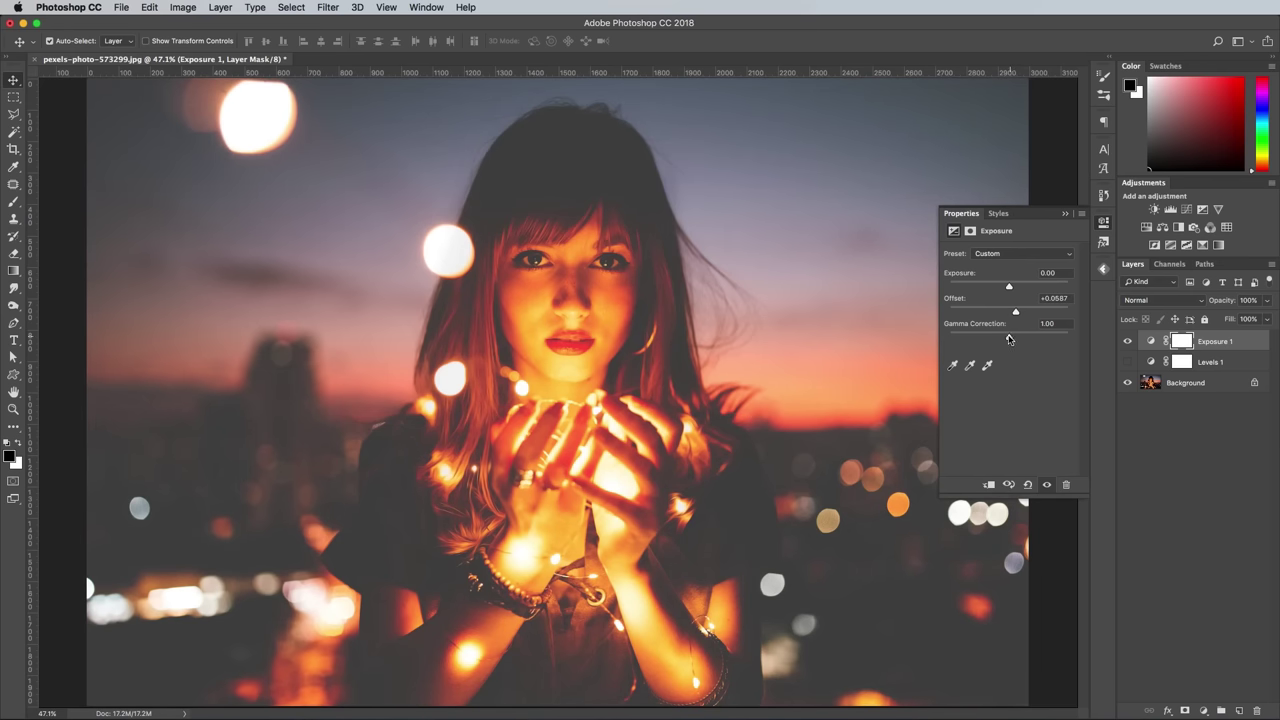
{"action": "left_click_drag", "start_coordinate": [1006, 339], "coordinate": [1020, 339]}
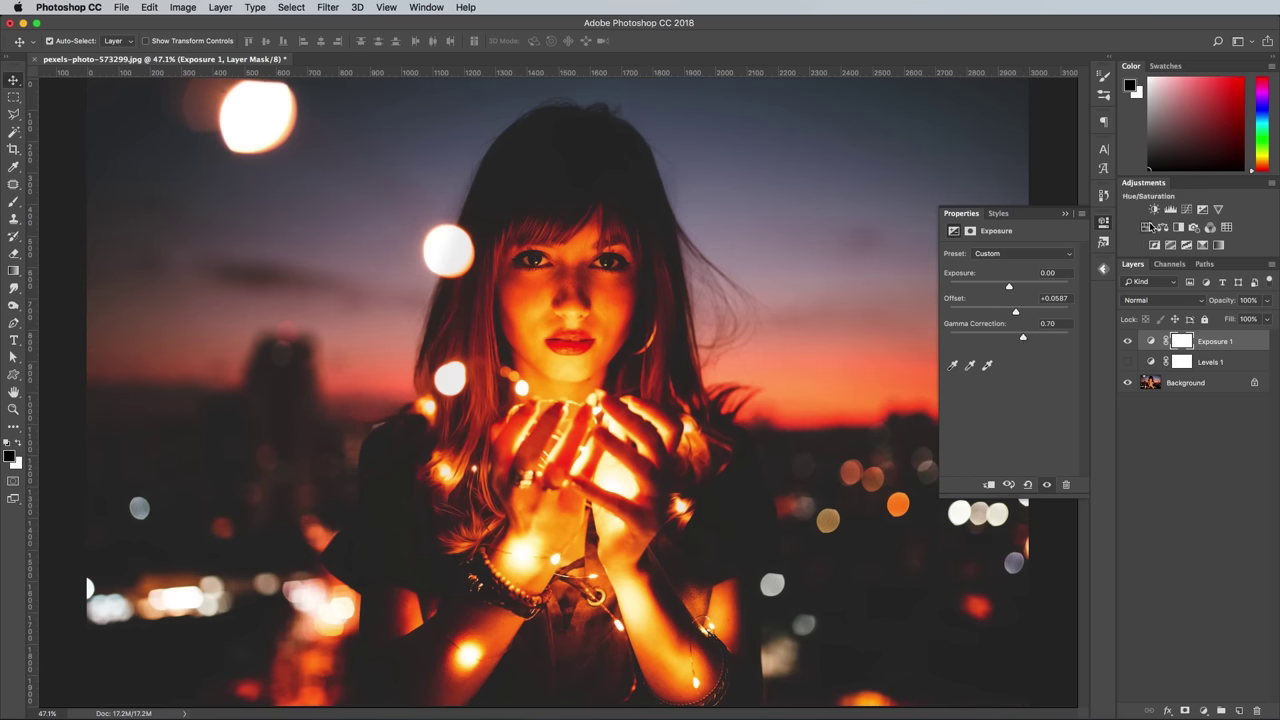
Add a Color Balance layer setting the shadows to Cyan/Red -10 and Yellow/Blue +10.
{"action": "left_click", "coordinate": [1169, 228]}
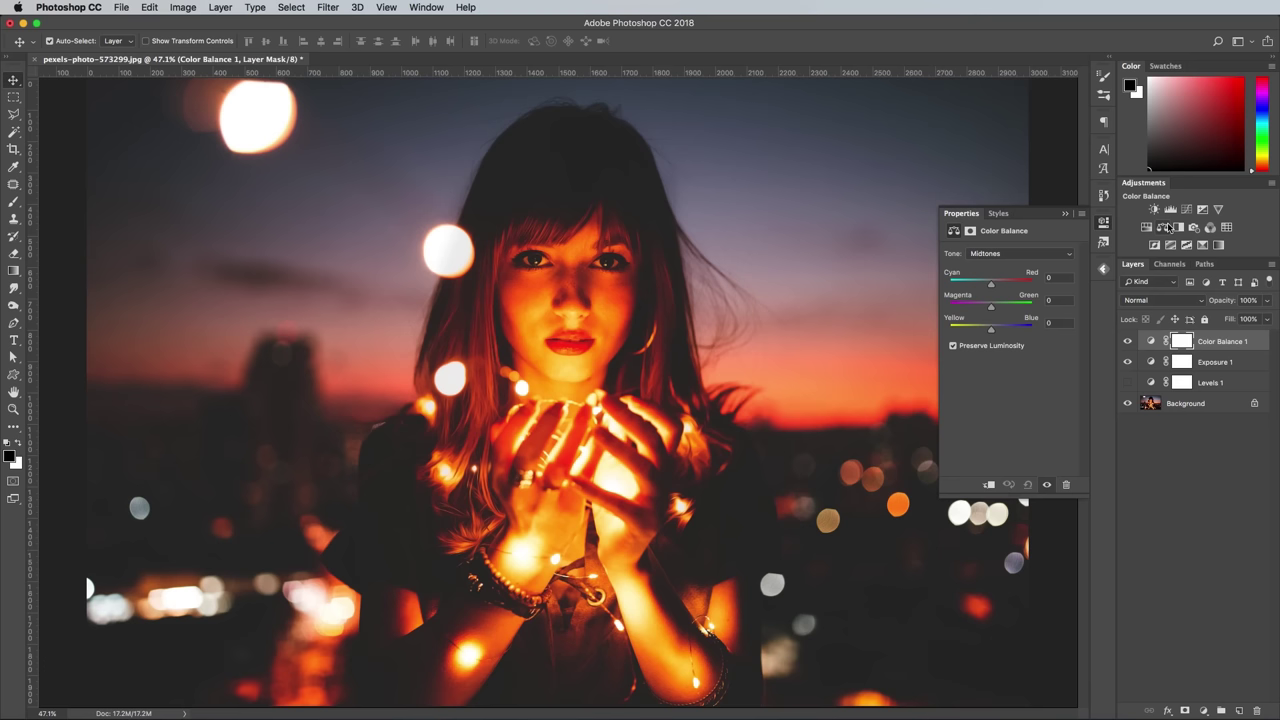
{"action": "left_click", "coordinate": [1040, 254]}
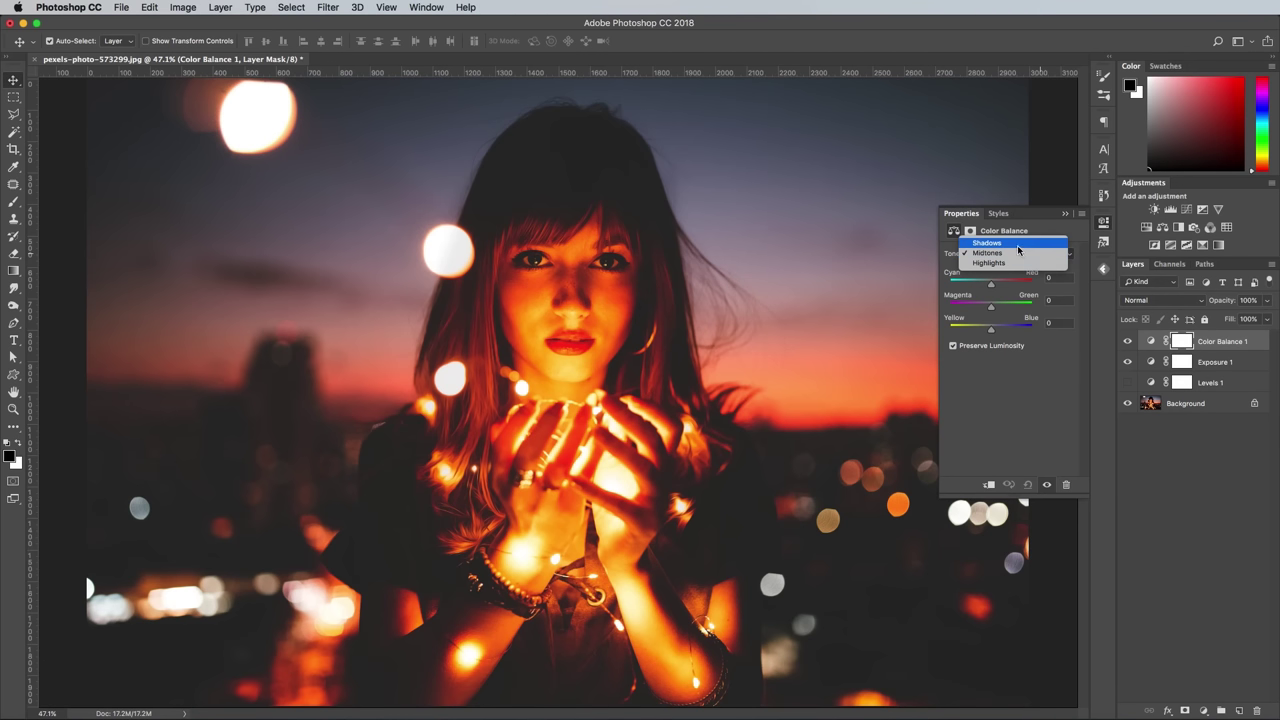
{"action": "left_click", "coordinate": [1017, 245]}
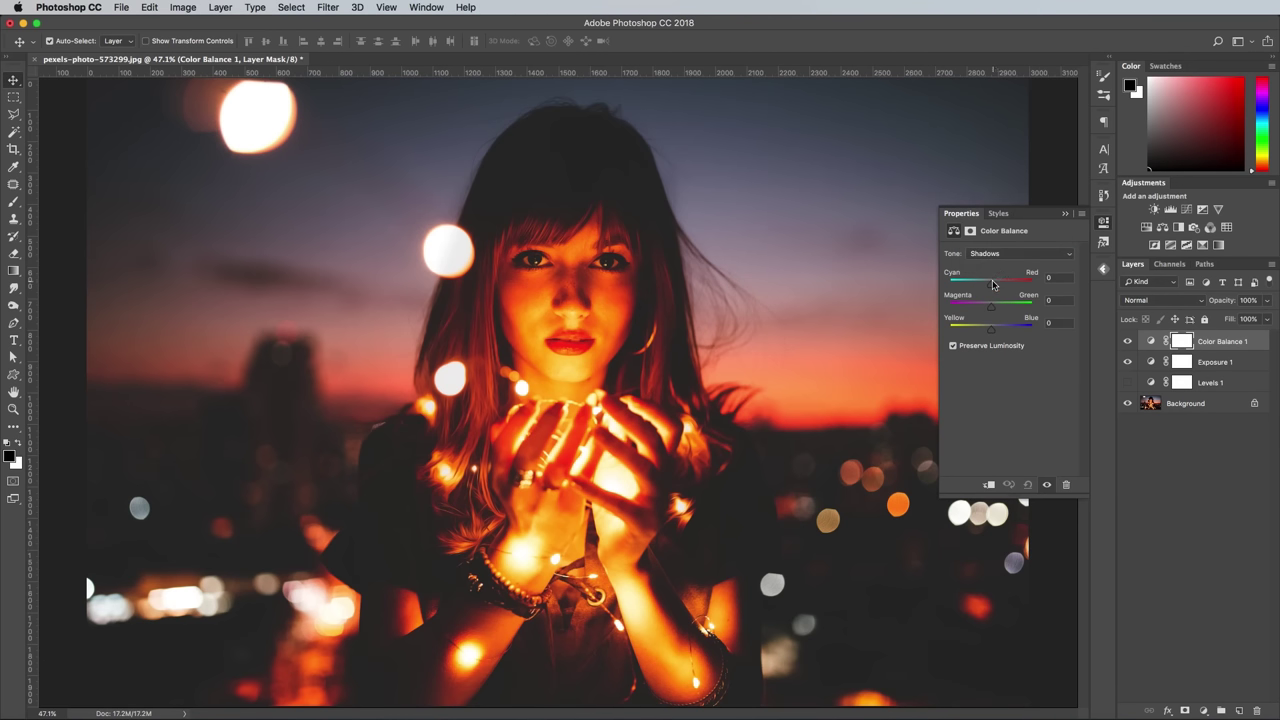
{"action": "left_click_drag", "start_coordinate": [985, 283], "coordinate": [987, 283]}
{"action": "left_click_drag", "start_coordinate": [991, 331], "coordinate": [997, 332]}
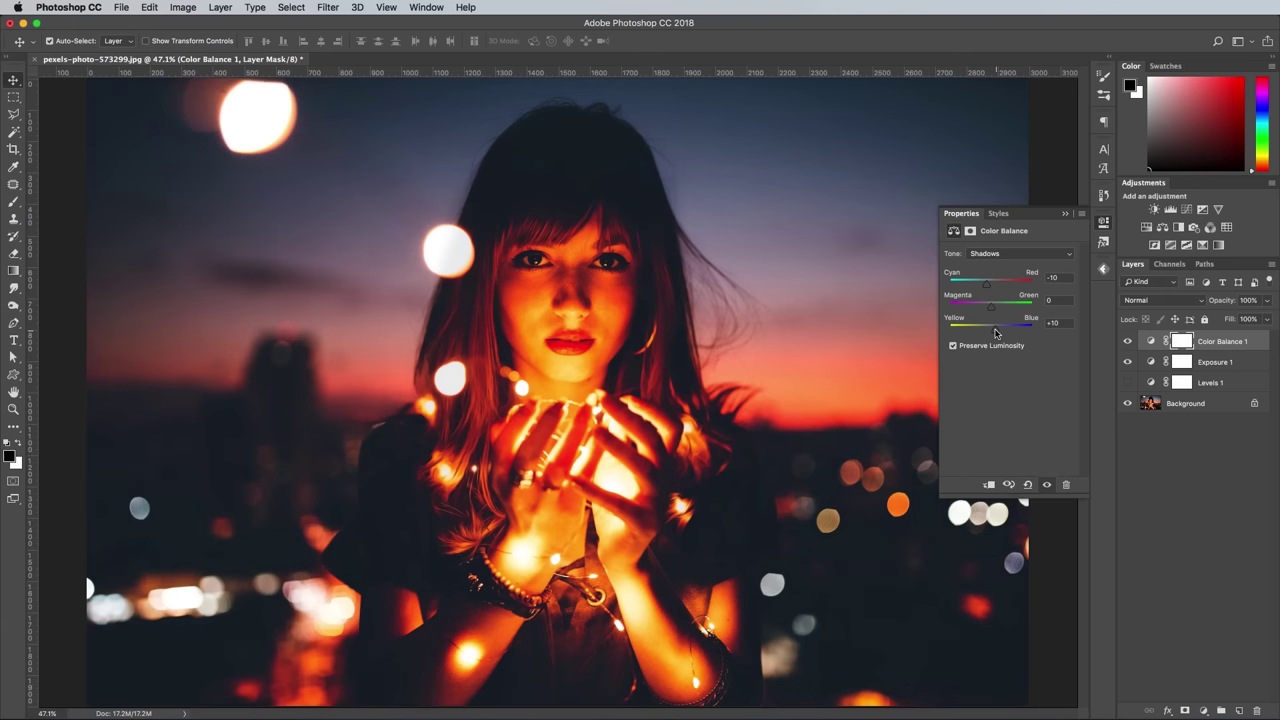
Set the Color Balance highlights' Yellow/Blue slider to -14.
{"action": "left_click", "coordinate": [1001, 256]}
{"action": "left_click", "coordinate": [1001, 277]}
{"action": "left_click_drag", "start_coordinate": [990, 330], "coordinate": [986, 331]}
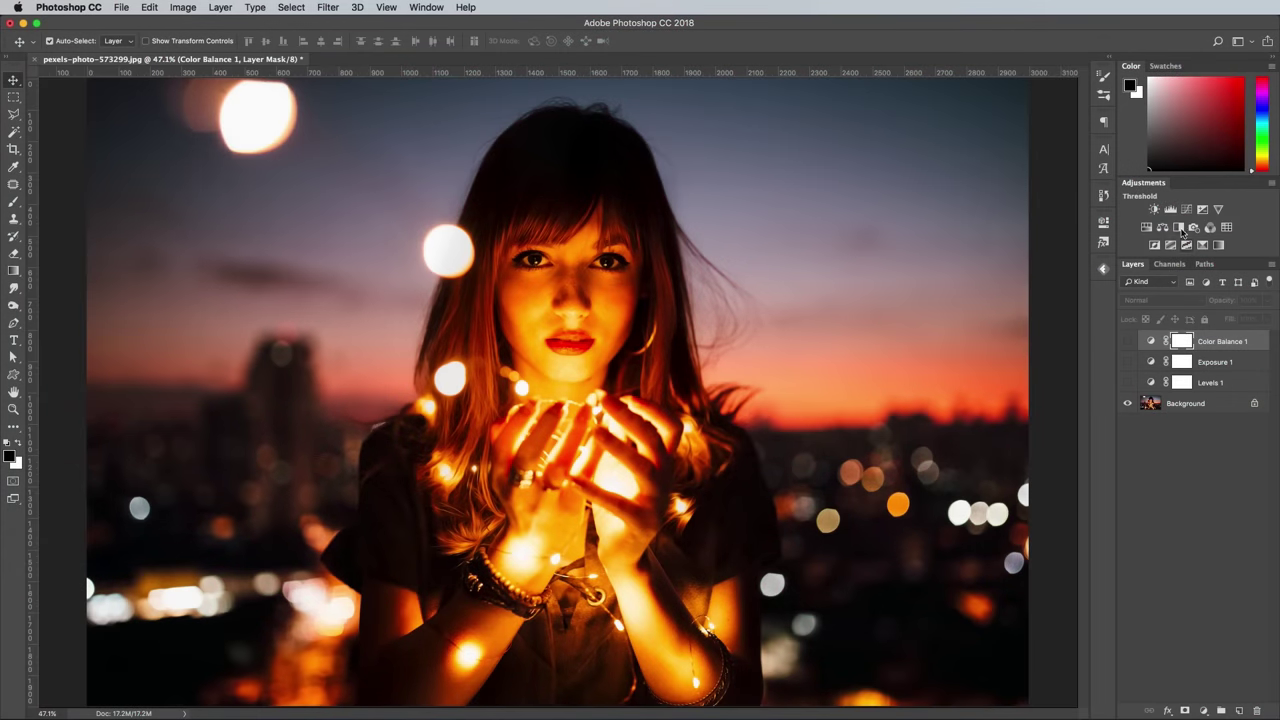
Add a Curves layer lifting the RGB black point, and in Blue raise blacks and lower whites to 218.
{"action": "left_click", "coordinate": [1186, 210]}
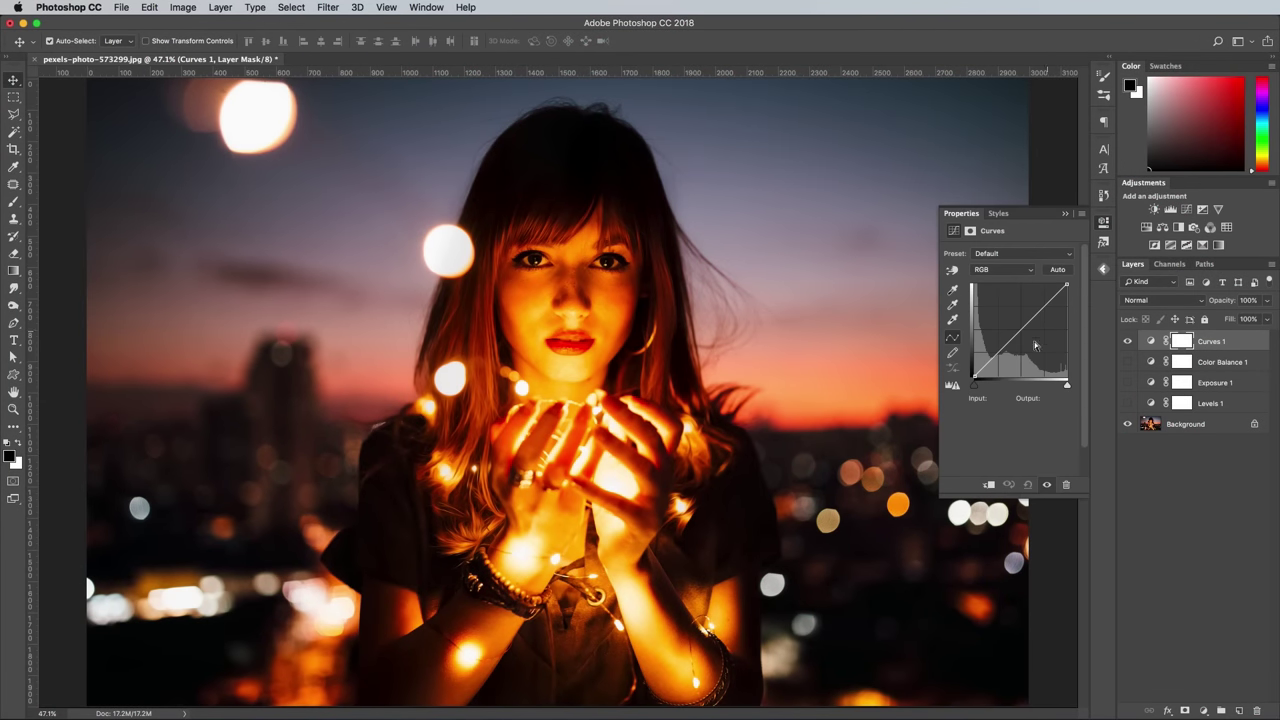
{"action": "mouse_move", "coordinate": [975, 374]}
{"action": "left_mouse_down"}
{"action": "mouse_move", "coordinate": [973, 358]}
{"action": "mouse_move", "coordinate": [989, 355]}
{"action": "left_mouse_up"}
{"action": "left_click", "coordinate": [1002, 271]}
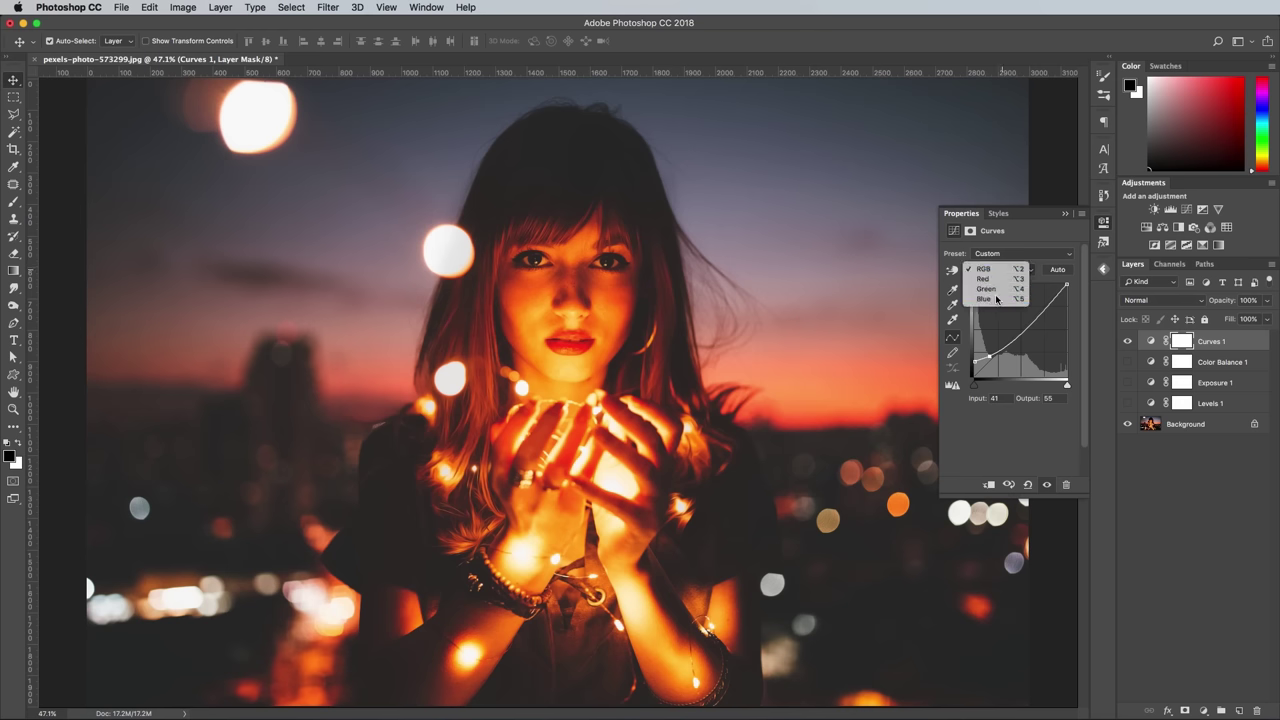
{"action": "left_click", "coordinate": [992, 298]}
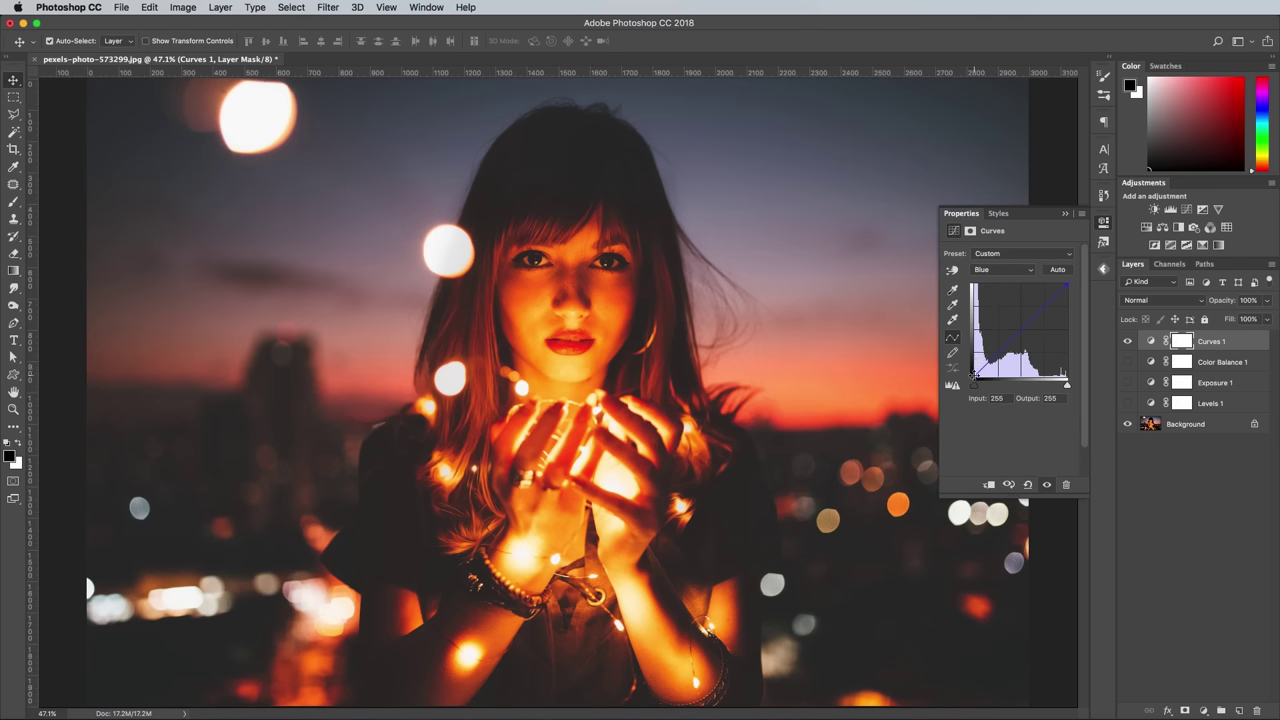
{"action": "left_click_drag", "start_coordinate": [974, 376], "coordinate": [970, 368]}
{"action": "left_click_drag", "start_coordinate": [1067, 285], "coordinate": [1072, 297]}
Shape the Red channel curve into an S-curve, moving a point from 166 to 174.
{"action": "left_click", "coordinate": [1020, 272]}
{"action": "left_click", "coordinate": [1005, 246]}
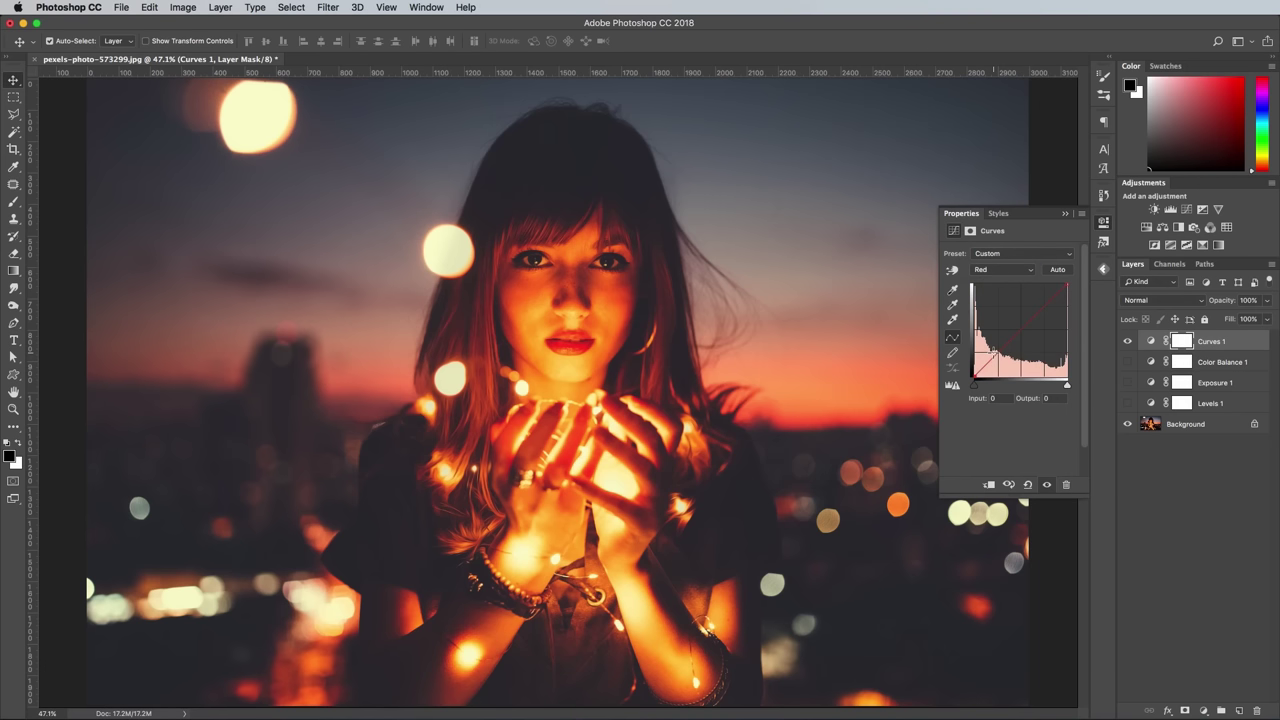
{"action": "left_click_drag", "start_coordinate": [991, 354], "coordinate": [996, 361]}
{"action": "left_click_drag", "start_coordinate": [1034, 320], "coordinate": [1035, 313]}
{"action": "left_click", "coordinate": [1104, 224]}
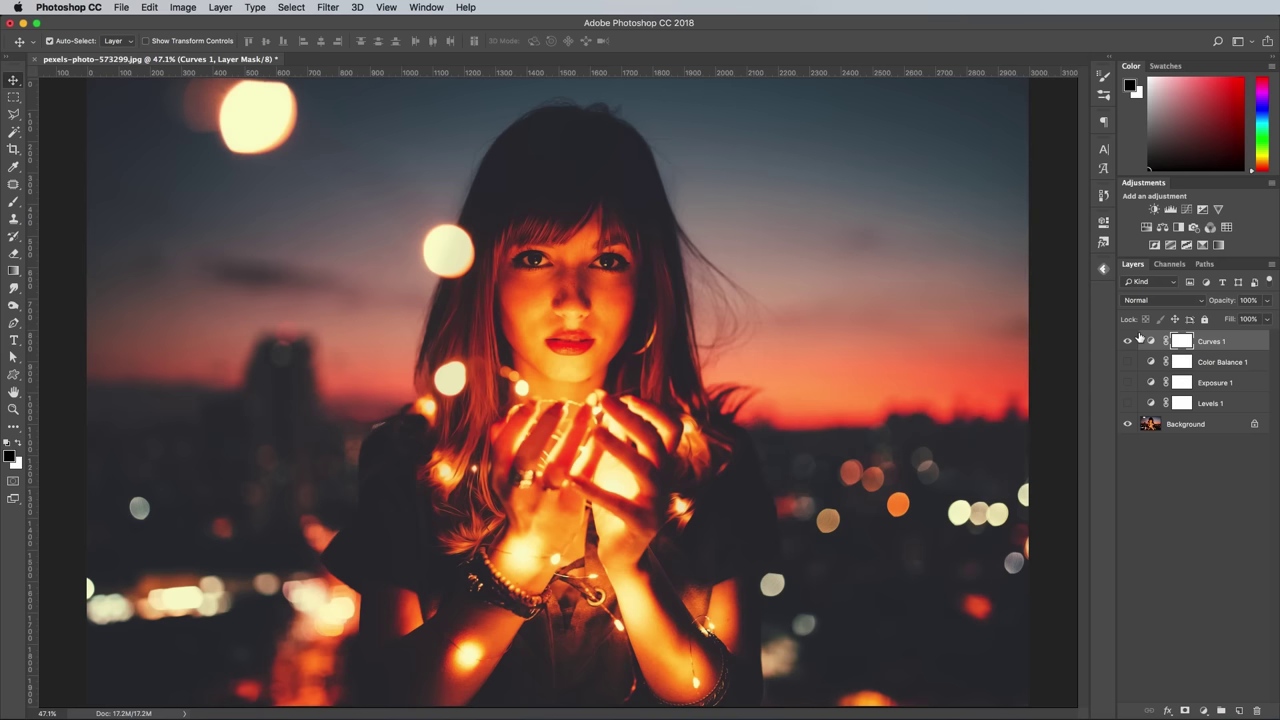
Add a default Black & White layer above Curves 1 and toggle its visibility to compare.
{"action": "left_click", "coordinate": [1180, 228]}
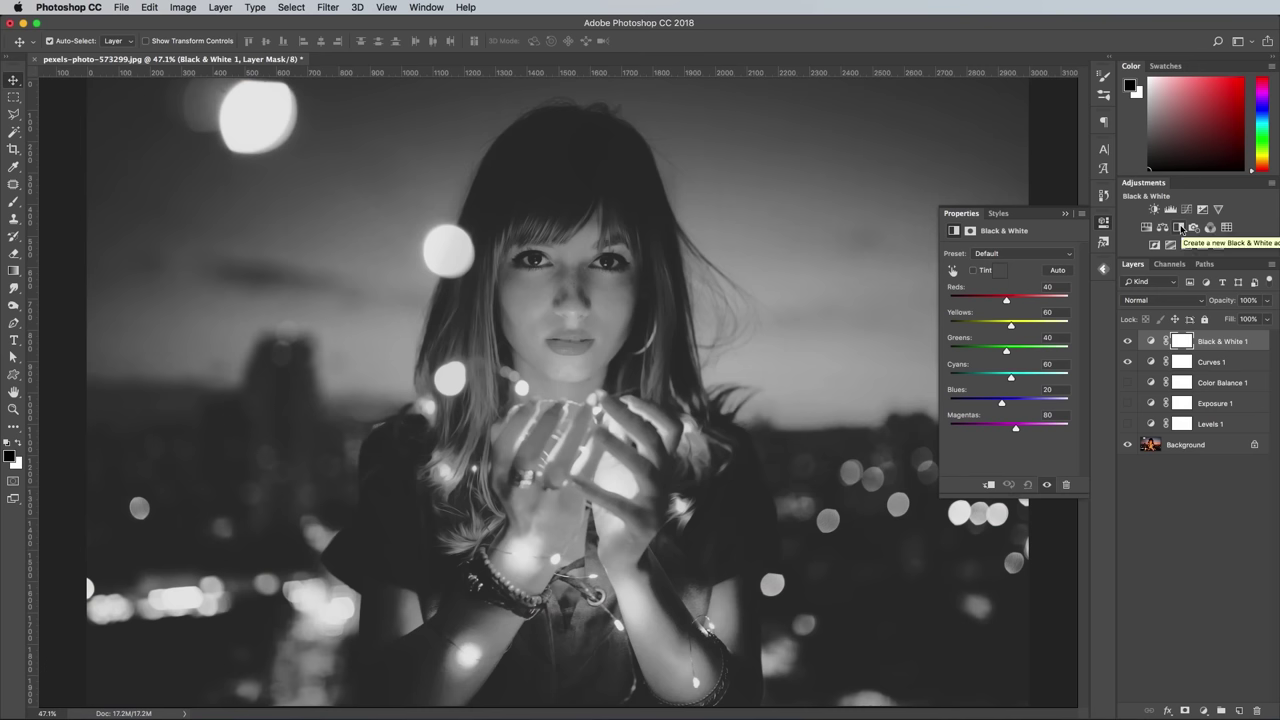
{"action": "left_click", "coordinate": [1128, 341]}
{"action": "left_click", "coordinate": [1128, 341]}
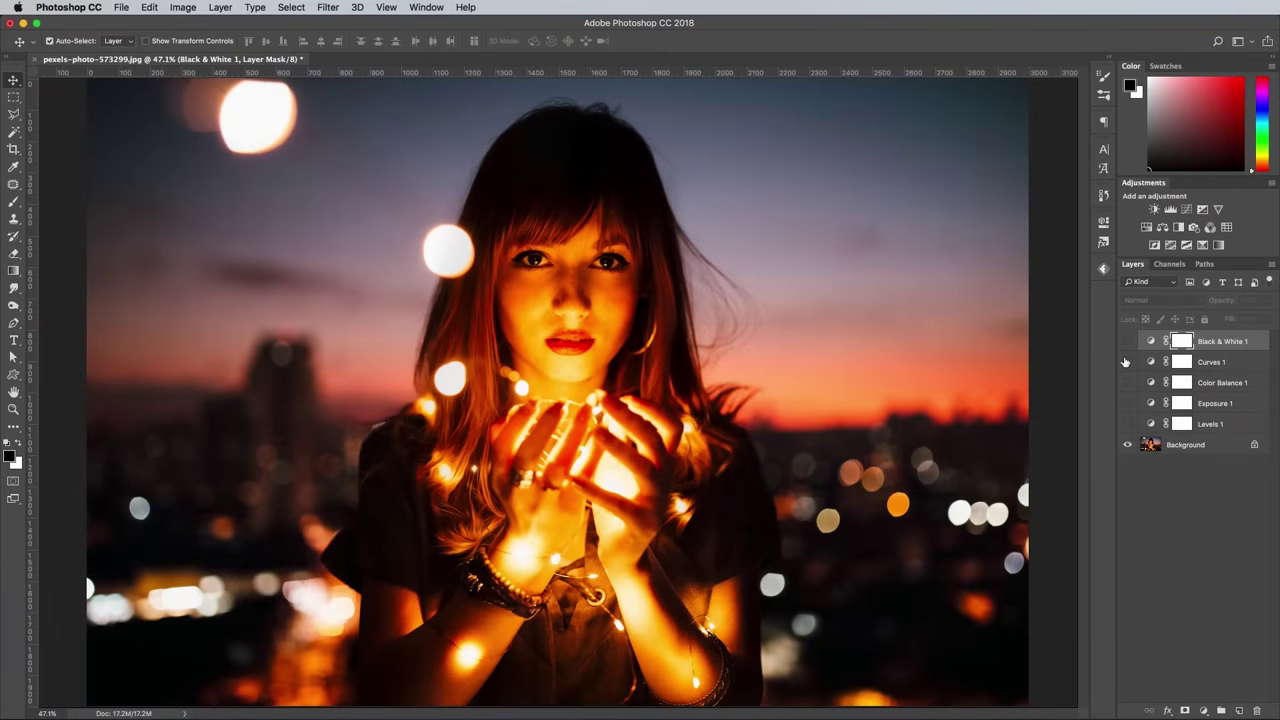
Add a Gradient Map and set its shadow stop to dark blue-violet #120c28.
{"action": "left_click", "coordinate": [1218, 245]}
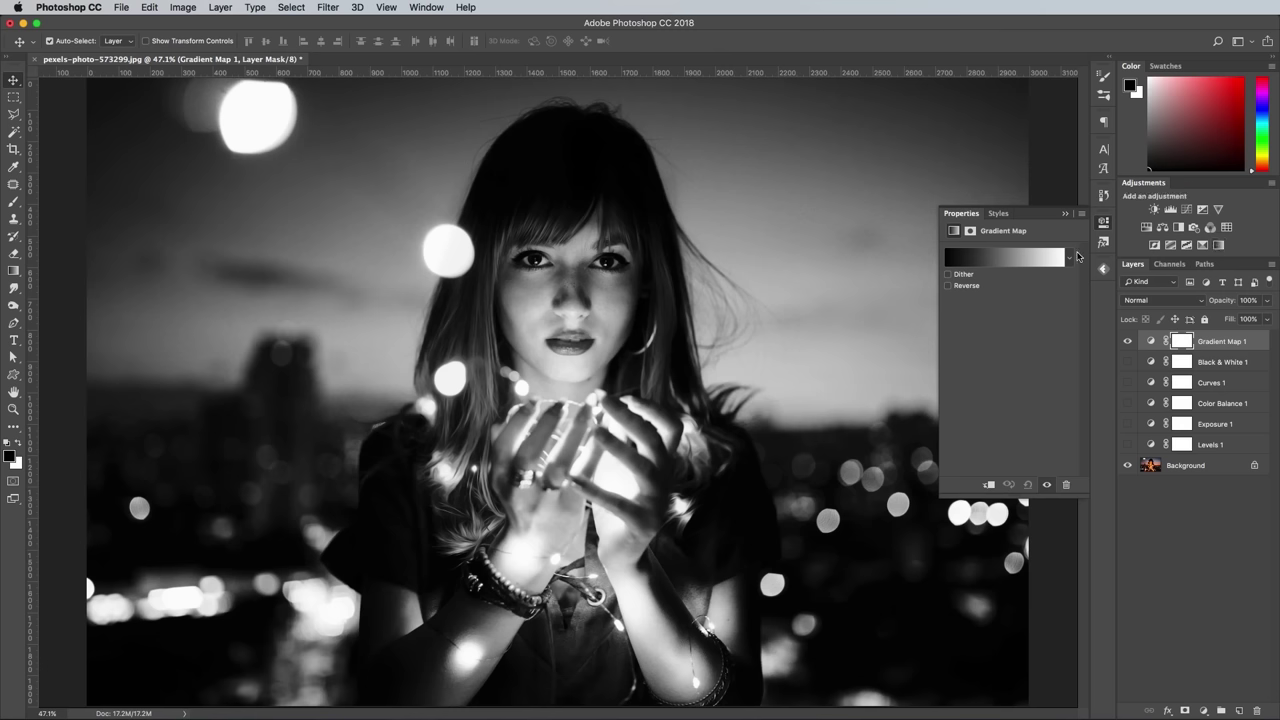
{"action": "left_click", "coordinate": [992, 260]}
{"action": "double_click", "coordinate": [846, 487]}
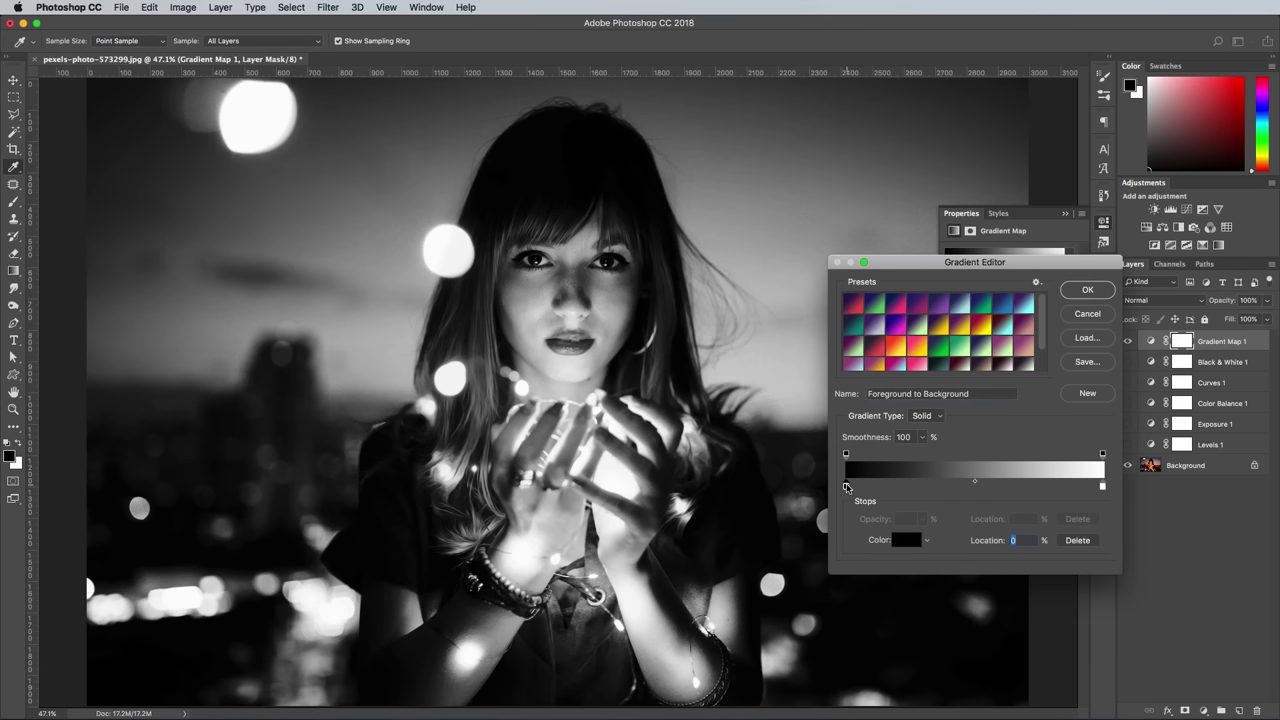
{"action": "left_click_drag", "start_coordinate": [461, 378], "coordinate": [985, 357]}
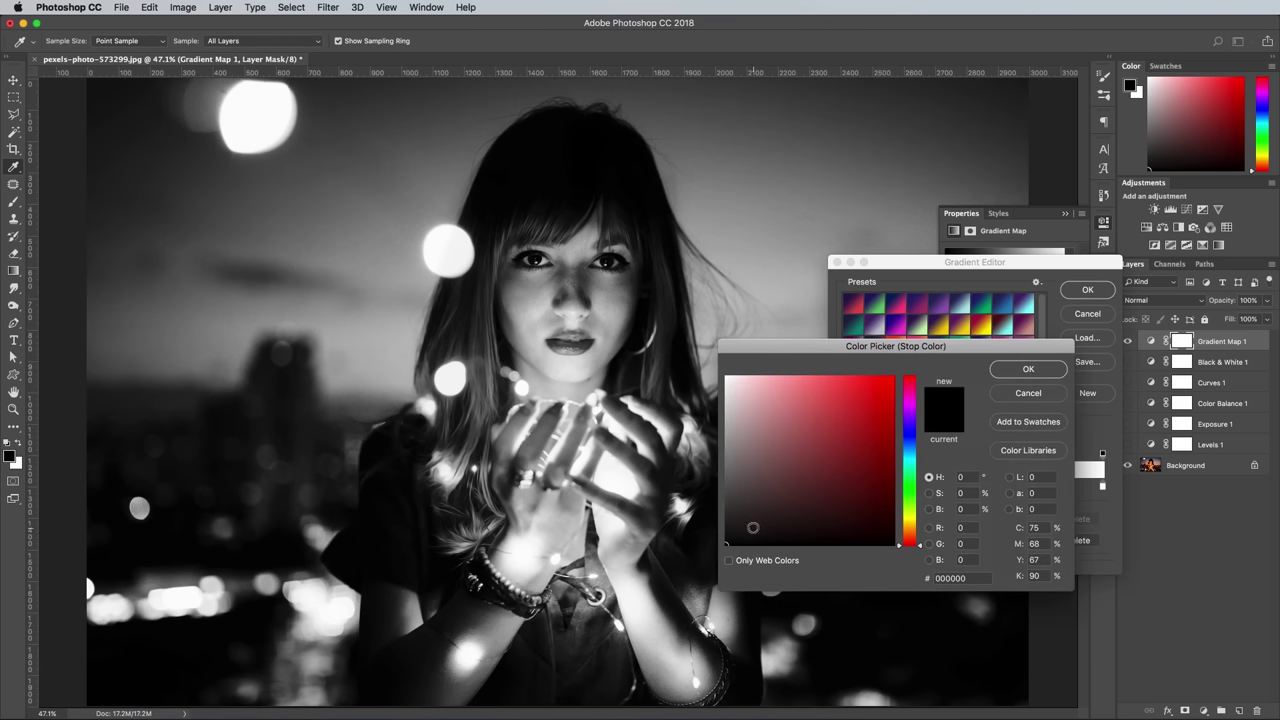
{"action": "mouse_move", "coordinate": [753, 527]}
{"action": "left_mouse_down"}
{"action": "mouse_move", "coordinate": [716, 535]}
{"action": "mouse_move", "coordinate": [718, 509]}
{"action": "mouse_move", "coordinate": [720, 521]}
{"action": "left_mouse_up"}
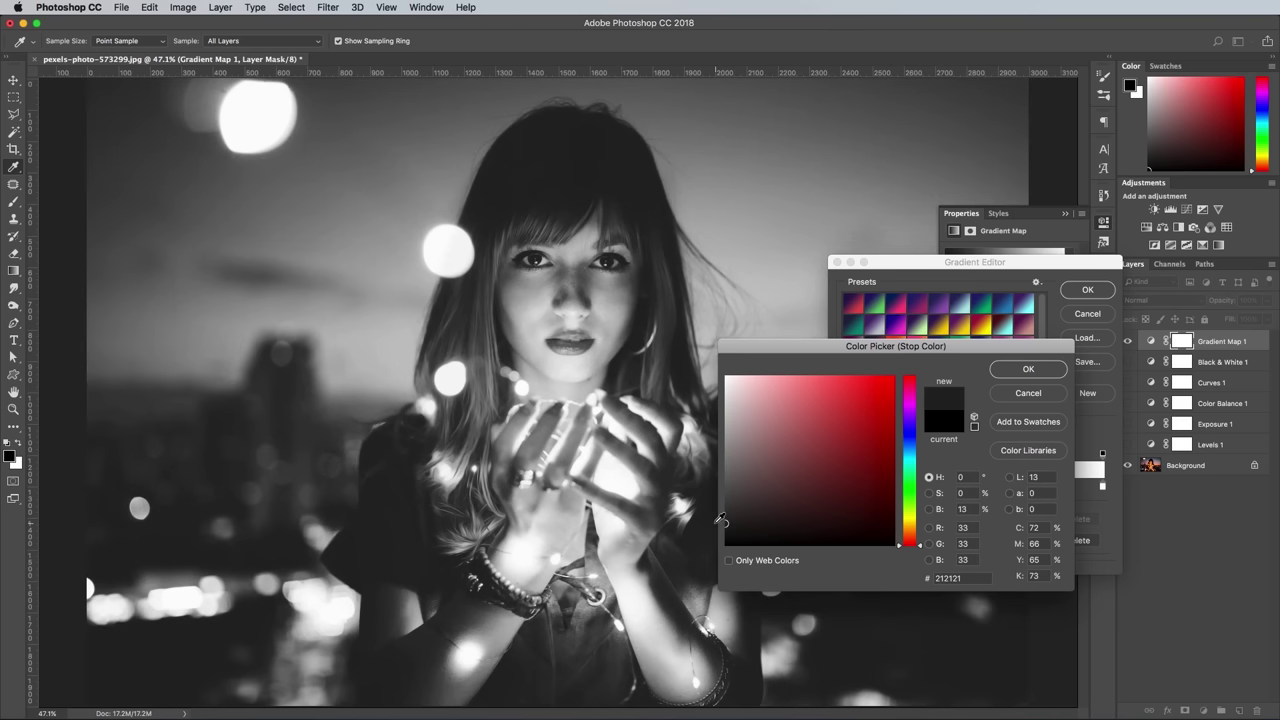
{"action": "left_click", "coordinate": [1010, 376]}
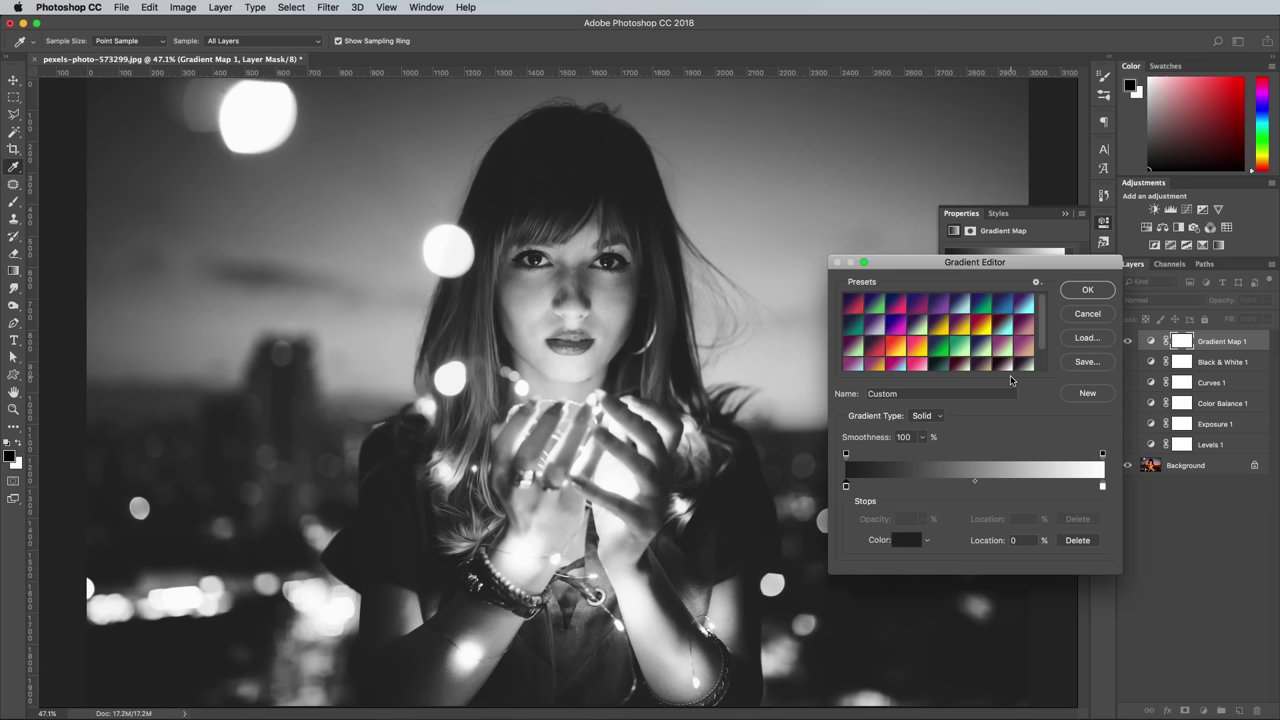
{"action": "left_click", "coordinate": [900, 540]}
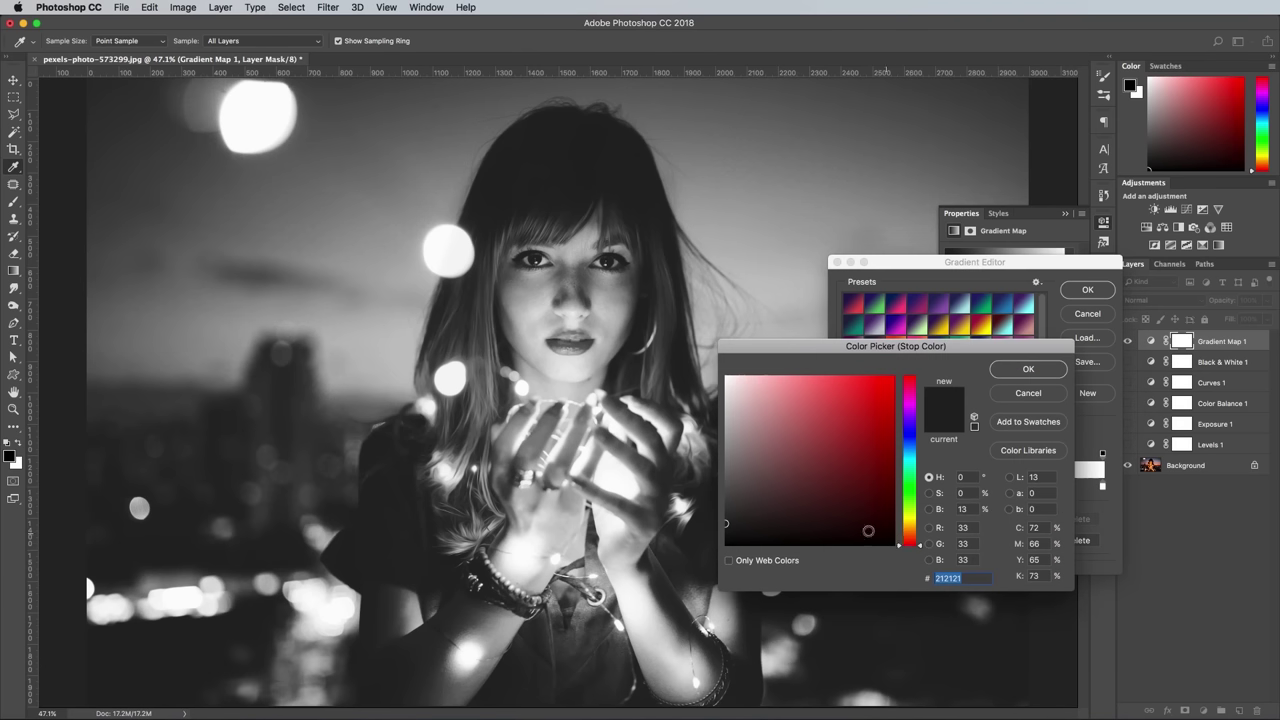
{"action": "left_click_drag", "start_coordinate": [910, 487], "coordinate": [912, 426]}
{"action": "mouse_move", "coordinate": [839, 509]}
{"action": "left_mouse_down"}
{"action": "mouse_move", "coordinate": [853, 524]}
{"action": "mouse_move", "coordinate": [842, 518]}
{"action": "left_mouse_up"}
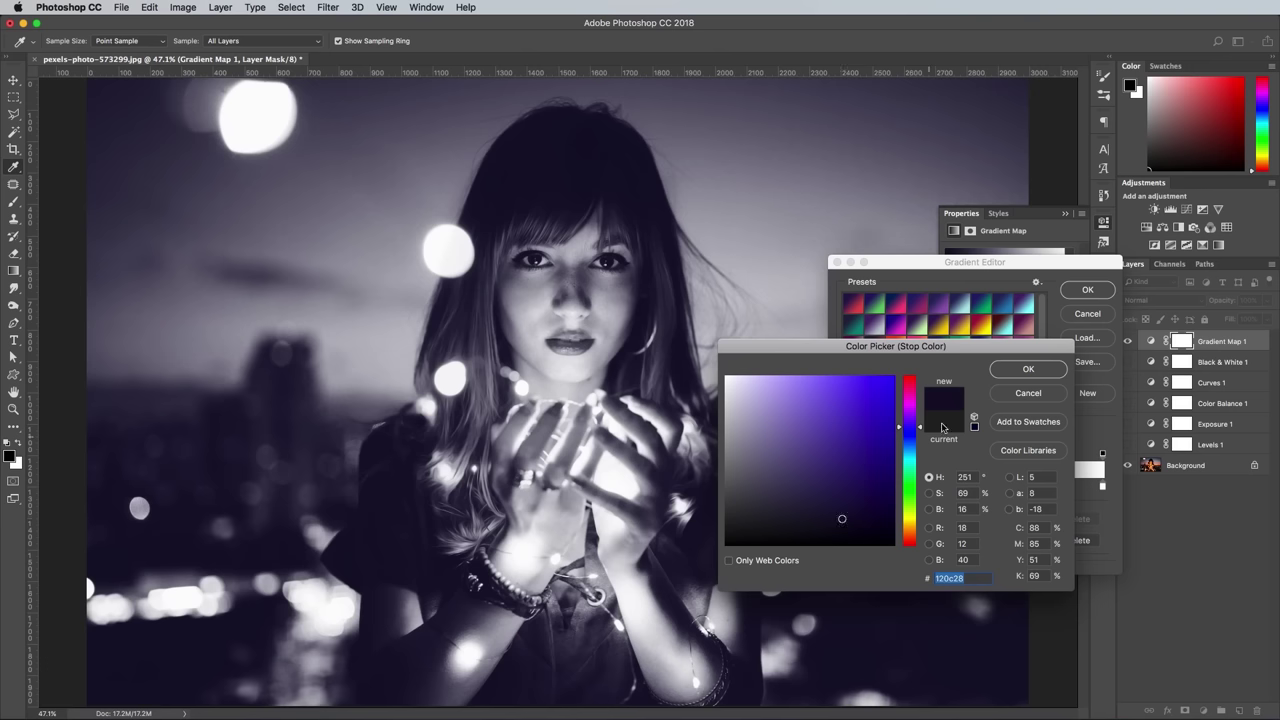
{"action": "left_click", "coordinate": [1004, 370]}
Set the gradient's highlight stop to pale cream #ffe9b5 and apply the gradient.
{"action": "left_click", "coordinate": [1102, 487]}
{"action": "left_click", "coordinate": [908, 541]}
{"action": "left_click_drag", "start_coordinate": [908, 492], "coordinate": [913, 527]}
{"action": "left_click", "coordinate": [777, 387]}
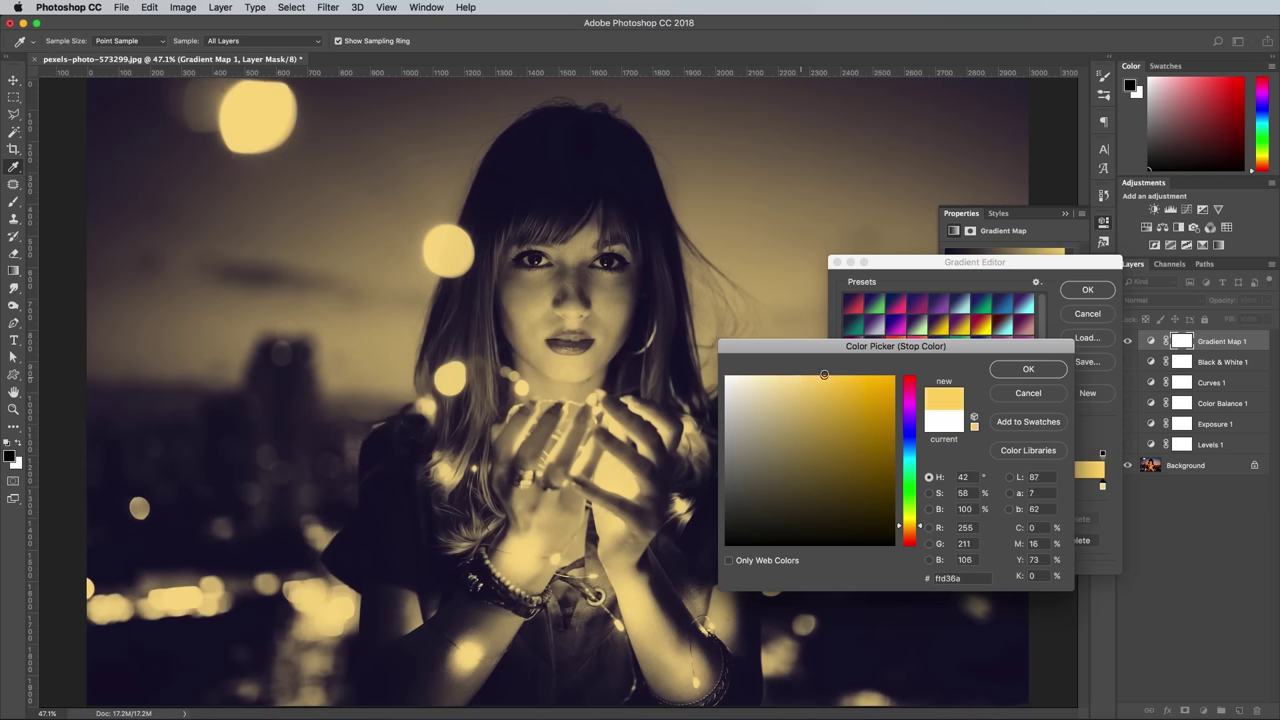
{"action": "left_click", "coordinate": [774, 372]}
{"action": "left_click_drag", "start_coordinate": [775, 376], "coordinate": [775, 366]}
{"action": "left_click", "coordinate": [1027, 369]}
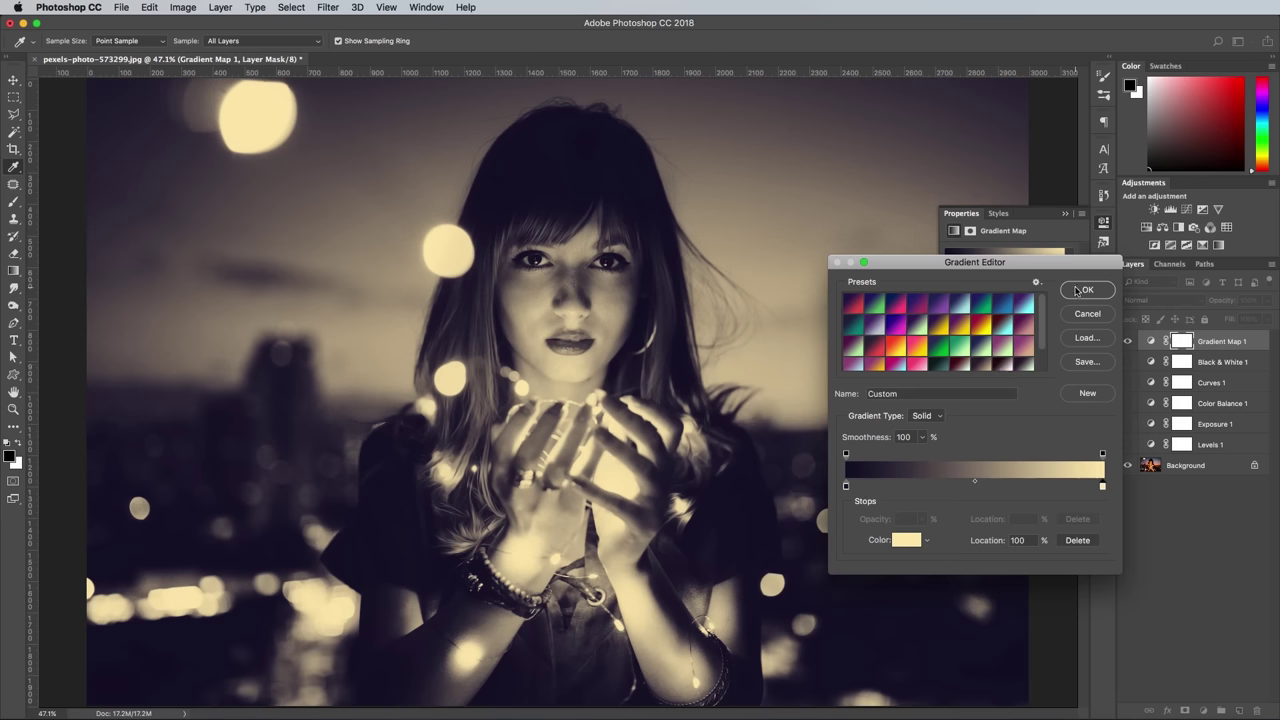
{"action": "left_click", "coordinate": [1084, 290]}
Try Screen and Soft Light on the Gradient Map, return it to Normal, and set opacity to 67%.
{"action": "left_click", "coordinate": [1160, 302]}
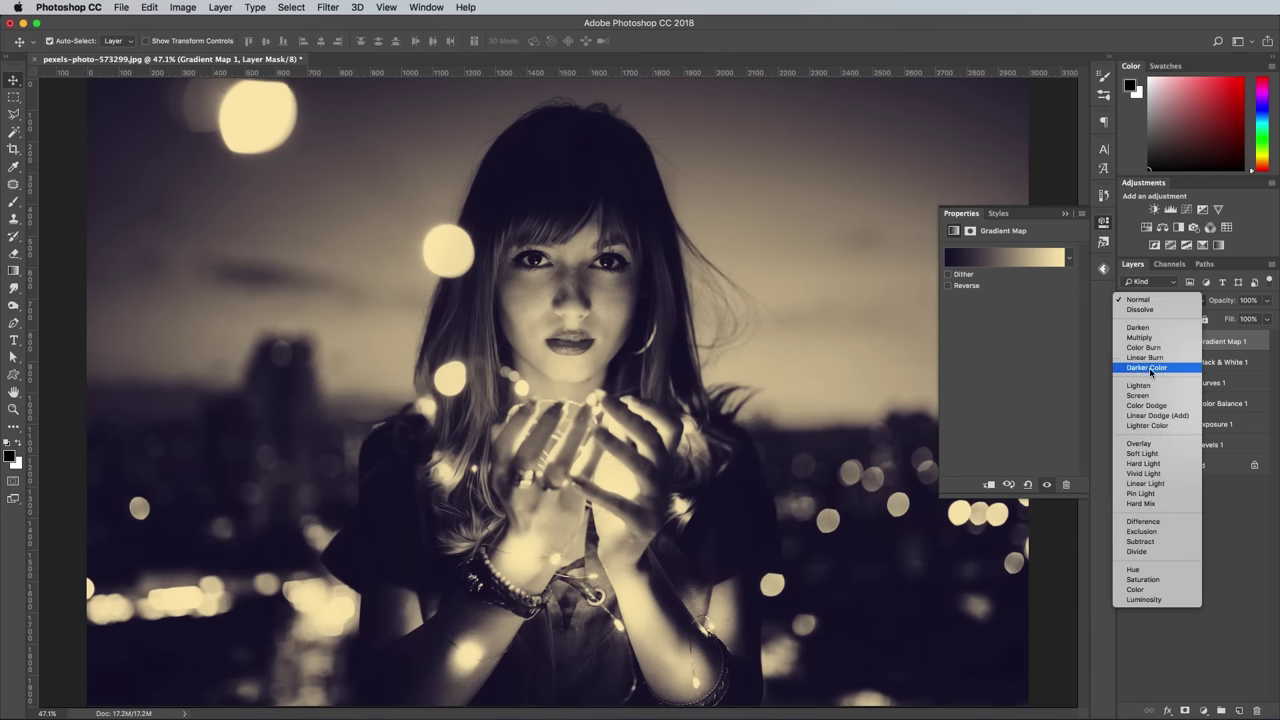
{"action": "left_click", "coordinate": [1146, 398]}
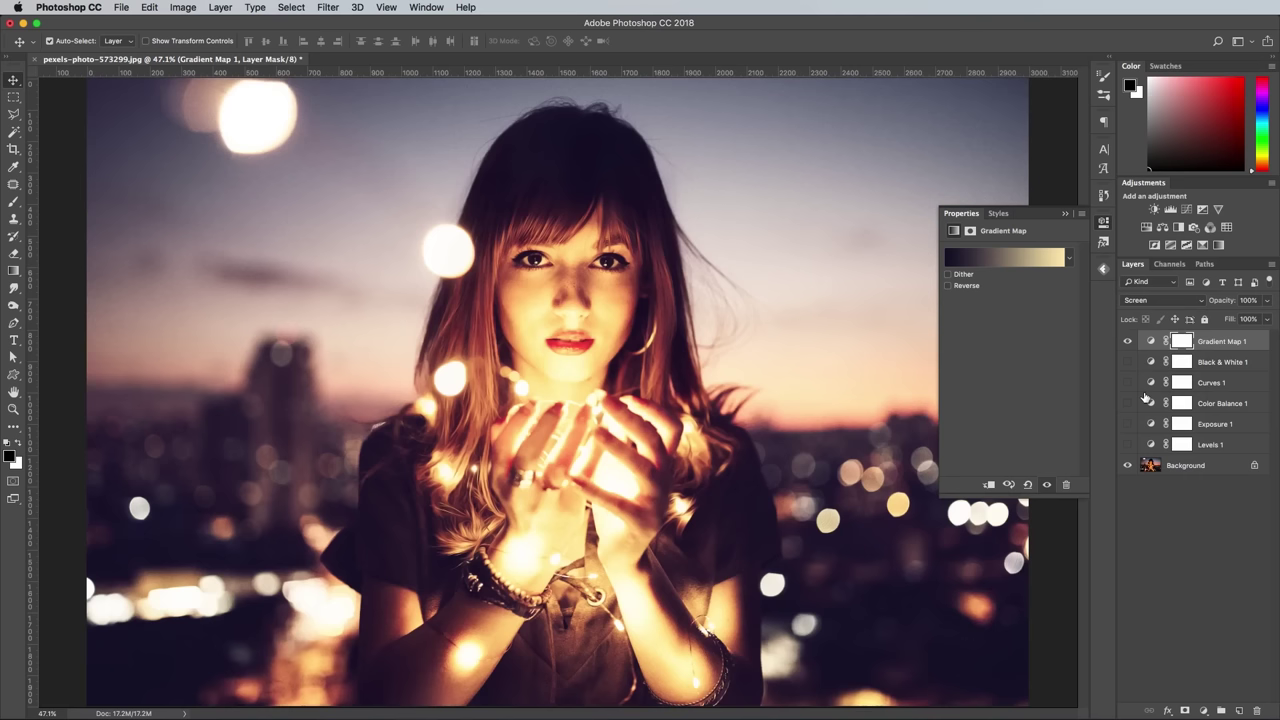
{"action": "left_click", "coordinate": [1160, 300]}
{"action": "left_click", "coordinate": [1150, 358]}
{"action": "left_click", "coordinate": [1156, 304]}
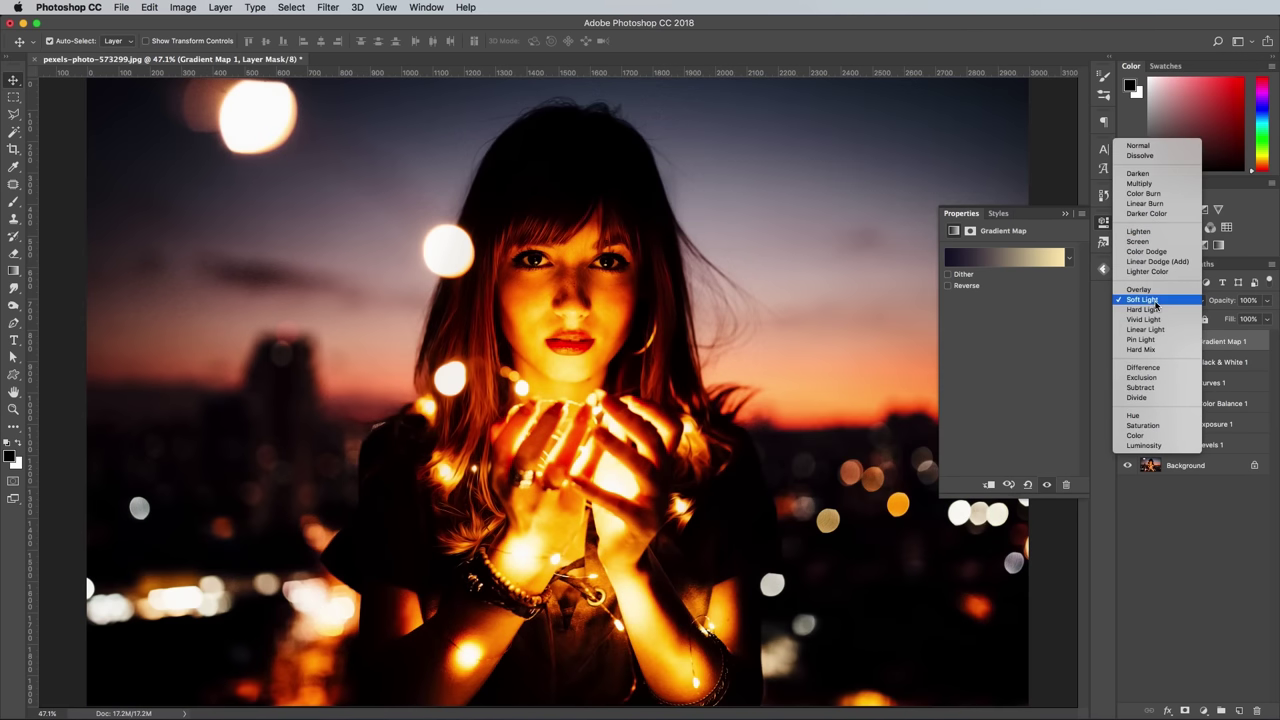
{"action": "left_click", "coordinate": [1156, 148]}
{"action": "left_click", "coordinate": [1264, 301]}
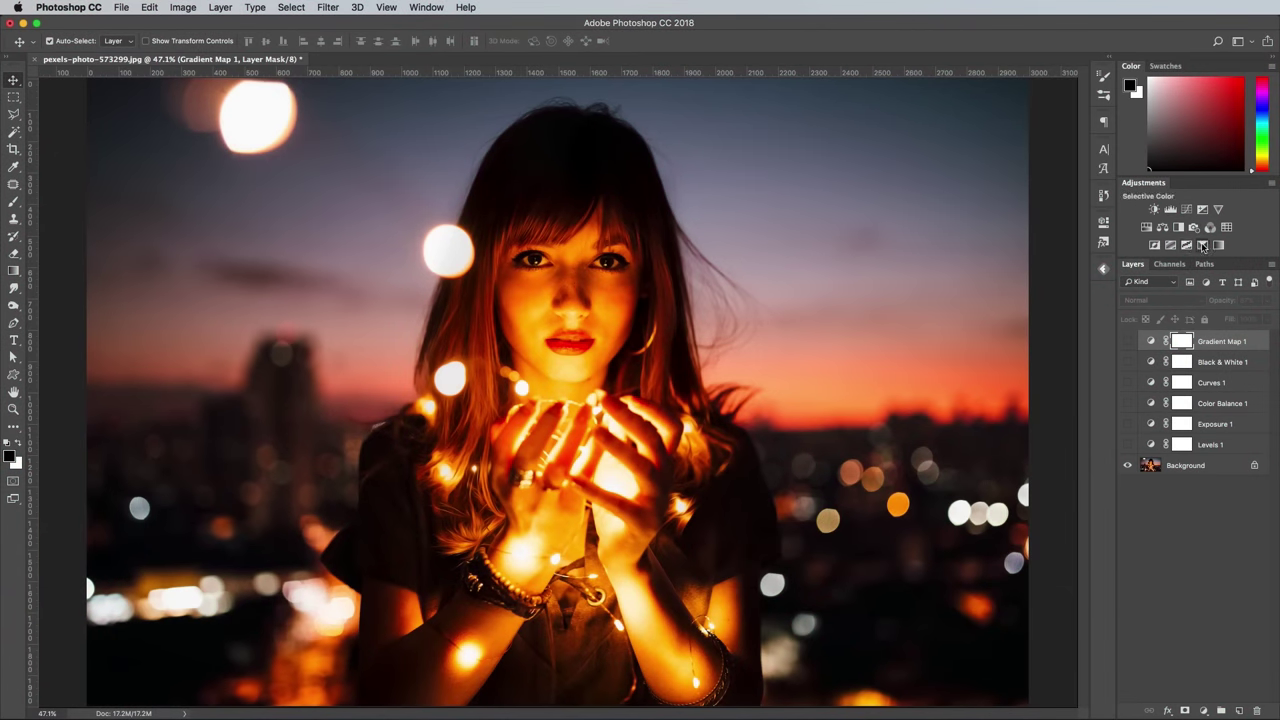
Add a Selective Color layer and set the Blacks colour's Black value to -13%.
{"action": "left_click", "coordinate": [1202, 246]}
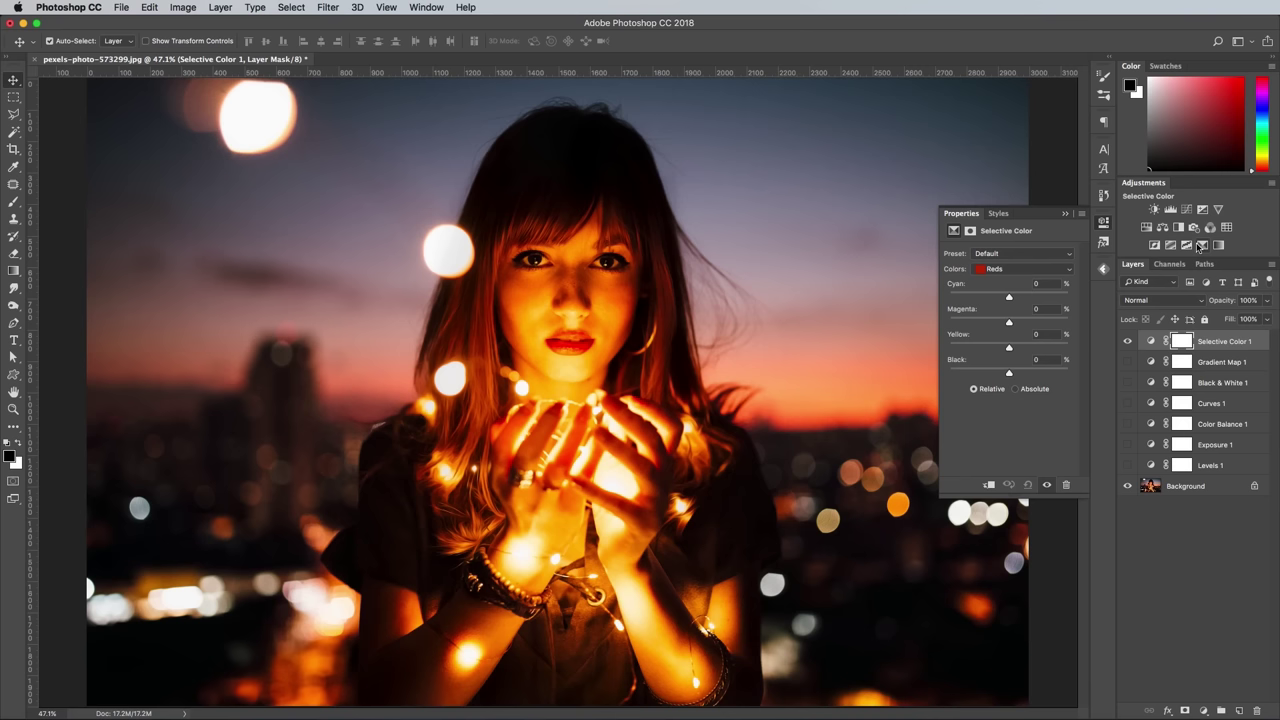
{"action": "left_click", "coordinate": [1022, 269]}
{"action": "left_click", "coordinate": [1002, 357]}
{"action": "left_click_drag", "start_coordinate": [1009, 374], "coordinate": [1002, 375]}
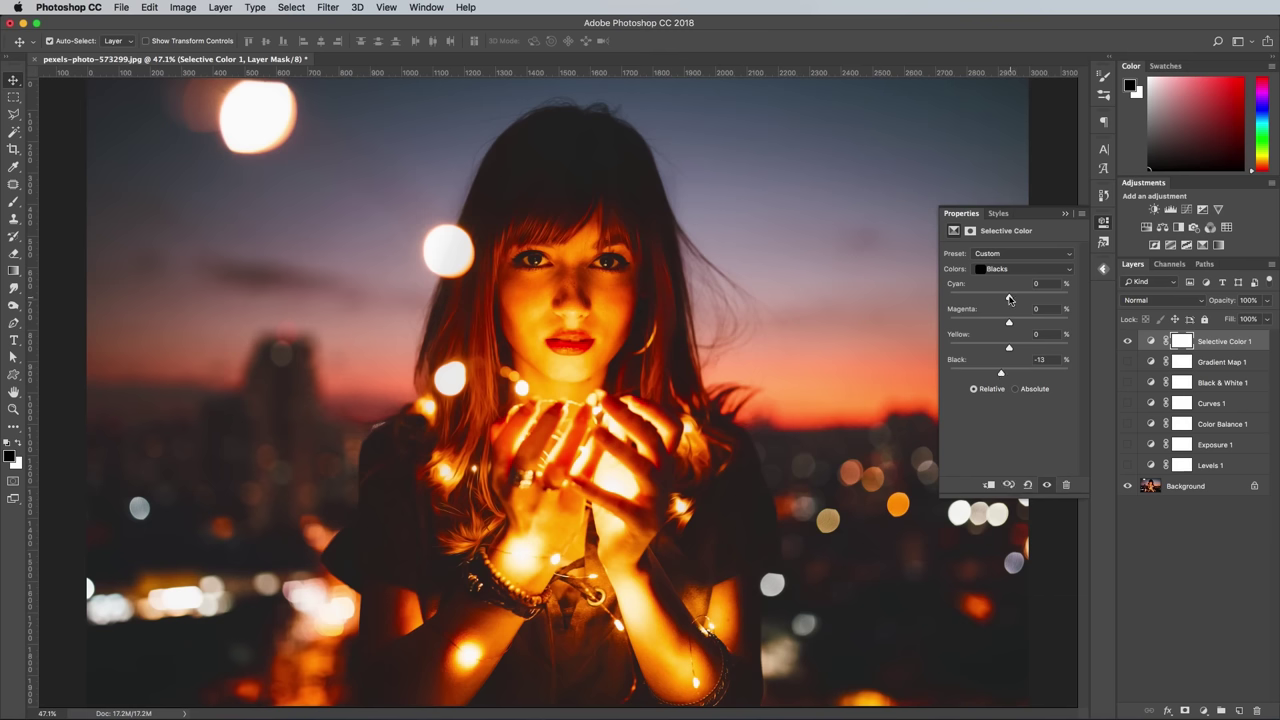